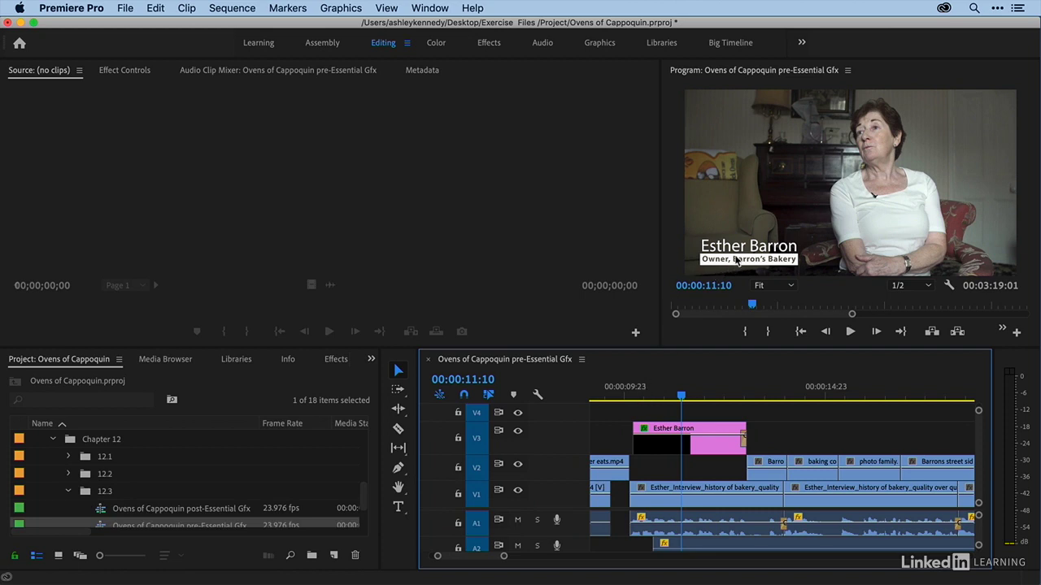
Step: Play the lower third animation and park where both title lines are fully shown
{"action": "left_click", "coordinate": [628, 398]}
{"action": "key", "text": "space"}
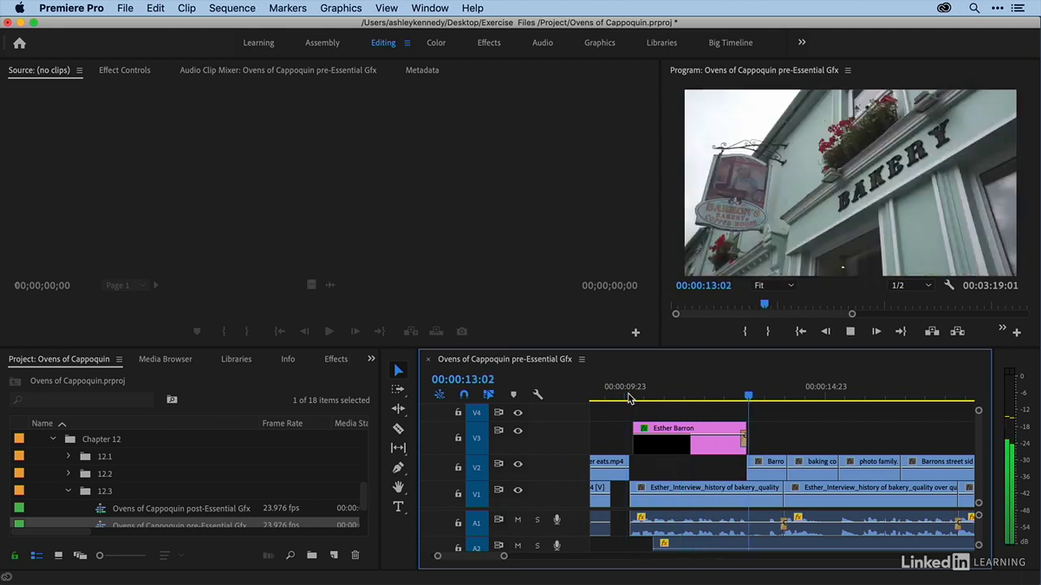
{"action": "left_click_drag", "start_coordinate": [630, 397], "coordinate": [669, 400]}
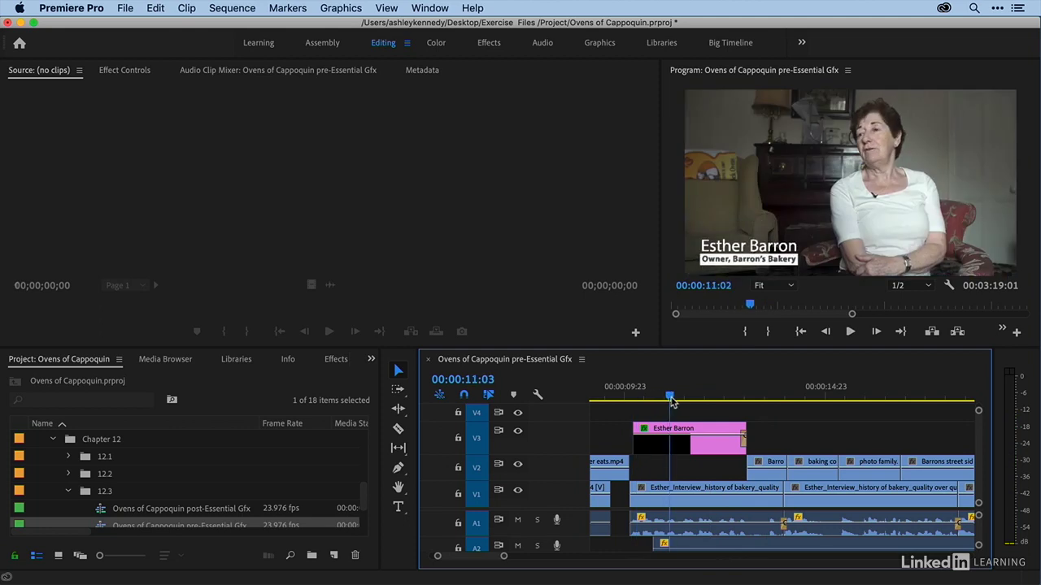
Step: Select the V3 graphic clip and show the name text layer's Transform at the animation start
{"action": "left_click", "coordinate": [672, 446]}
{"action": "left_click", "coordinate": [123, 71]}
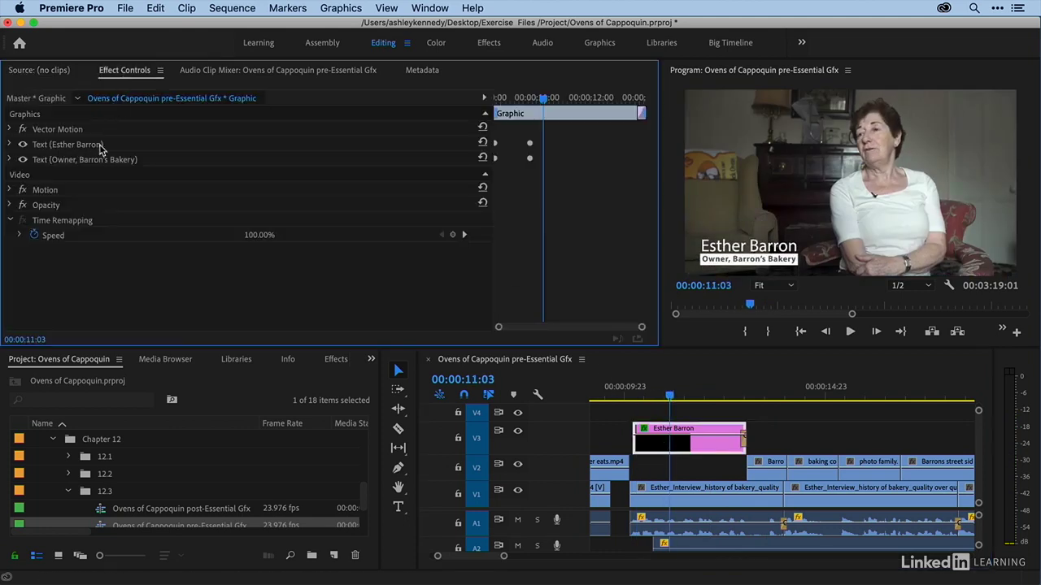
{"action": "left_click", "coordinate": [10, 144]}
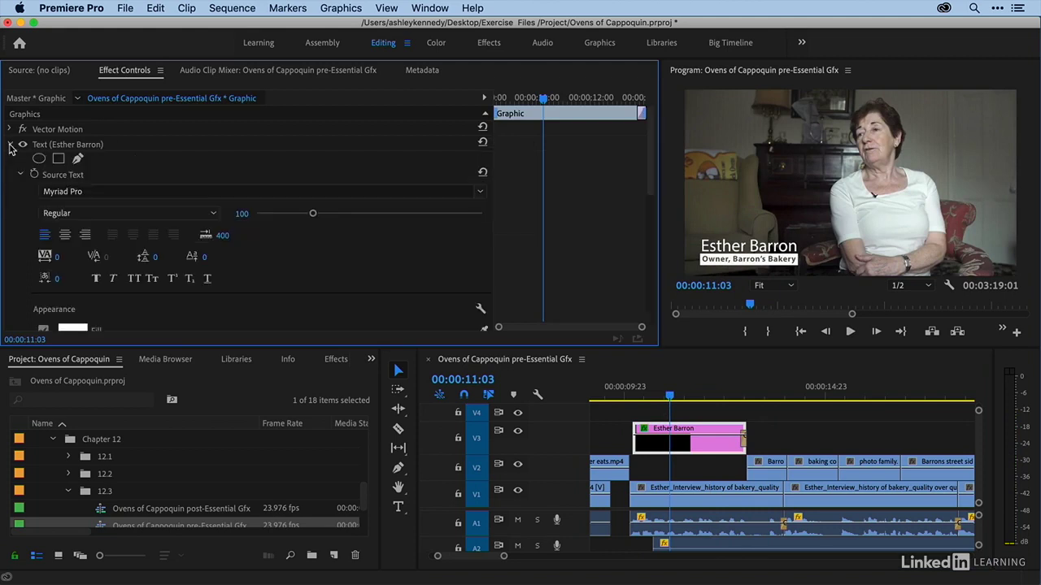
{"action": "left_click", "coordinate": [20, 175]}
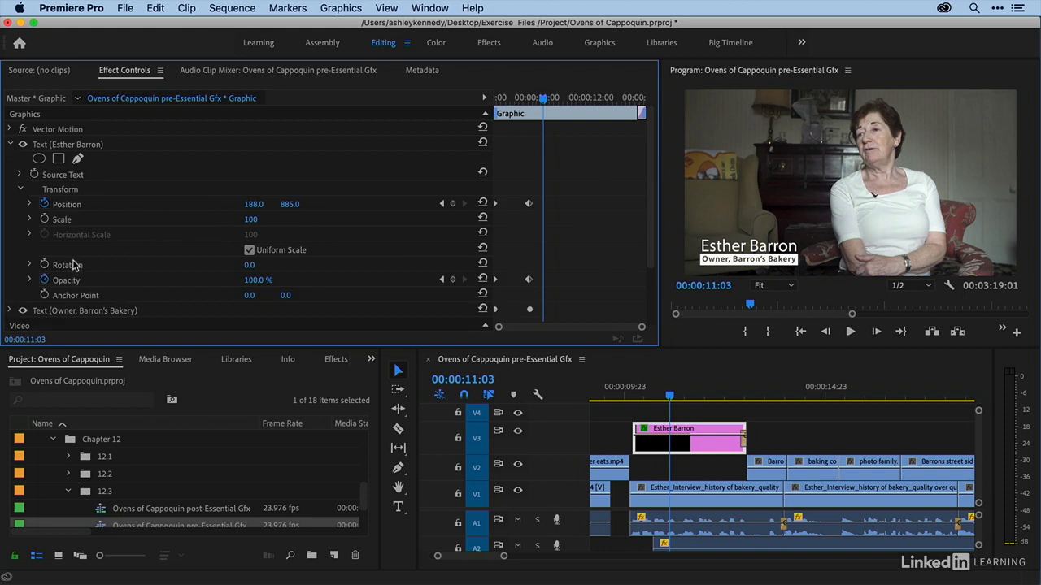
{"action": "mouse_move", "coordinate": [543, 98]}
{"action": "left_mouse_down"}
{"action": "mouse_move", "coordinate": [498, 97]}
{"action": "mouse_move", "coordinate": [529, 99]}
{"action": "left_mouse_up"}
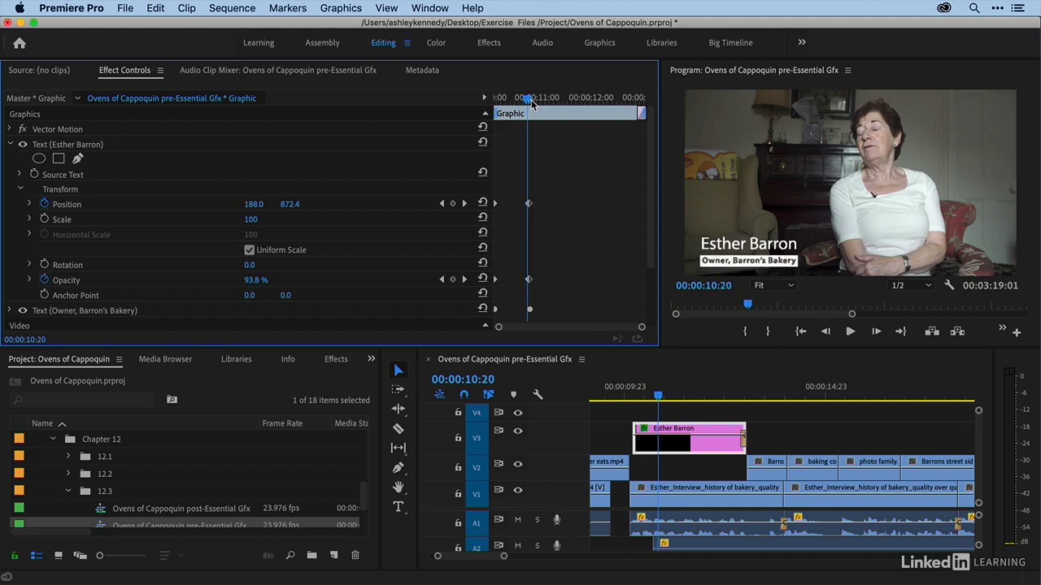
Step: Expand the role text layer's Transform and scrub back through its animation
{"action": "scroll", "coordinate": [229, 294], "scroll_direction": "down", "scroll_amount": 4}
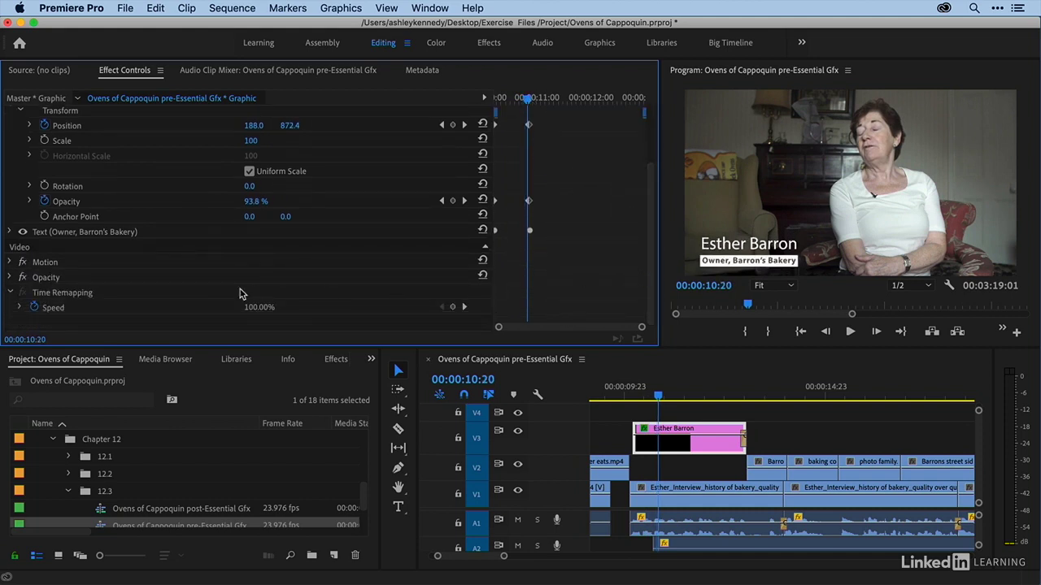
{"action": "left_click", "coordinate": [10, 232]}
{"action": "scroll", "coordinate": [24, 248], "scroll_direction": "down", "scroll_amount": 1}
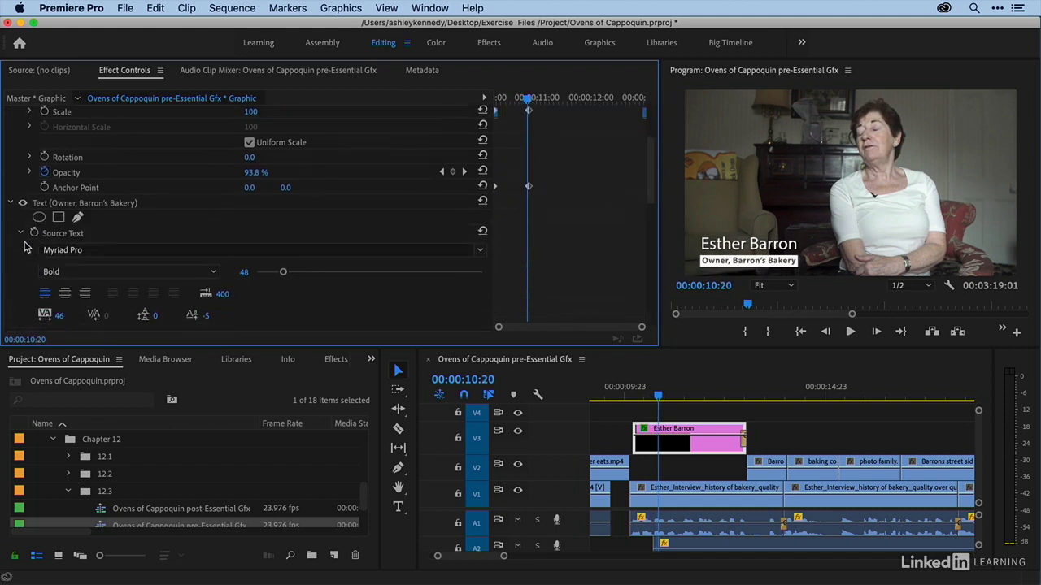
{"action": "left_click", "coordinate": [20, 233]}
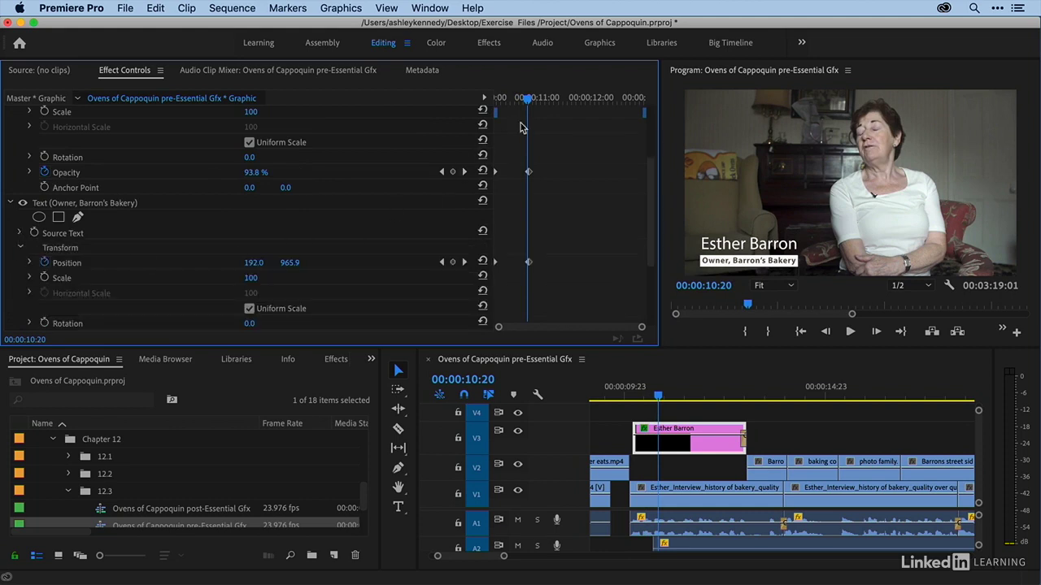
{"action": "left_click_drag", "start_coordinate": [527, 99], "coordinate": [483, 98]}
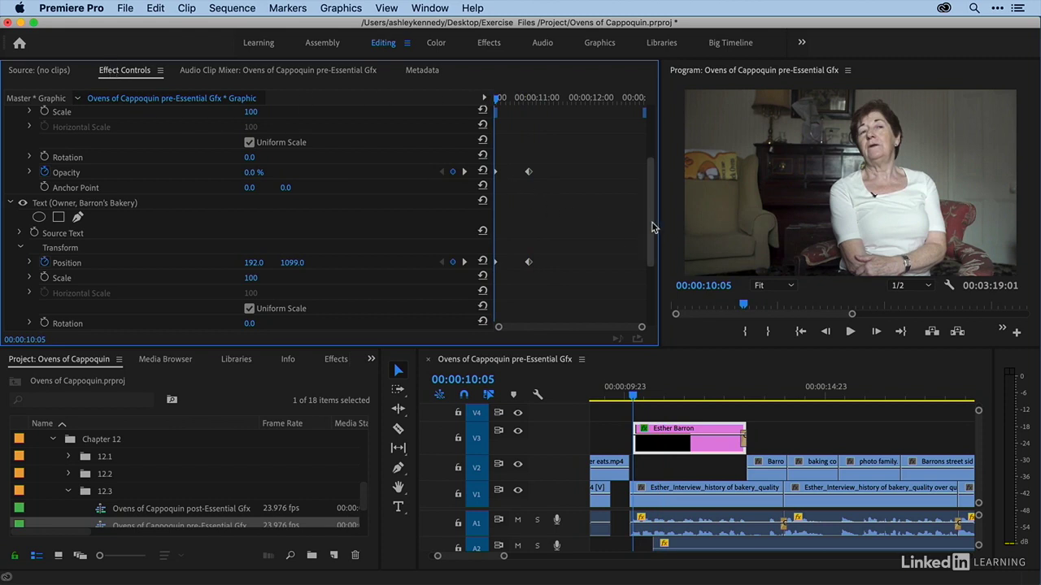
{"action": "left_click_drag", "start_coordinate": [656, 227], "coordinate": [649, 164]}
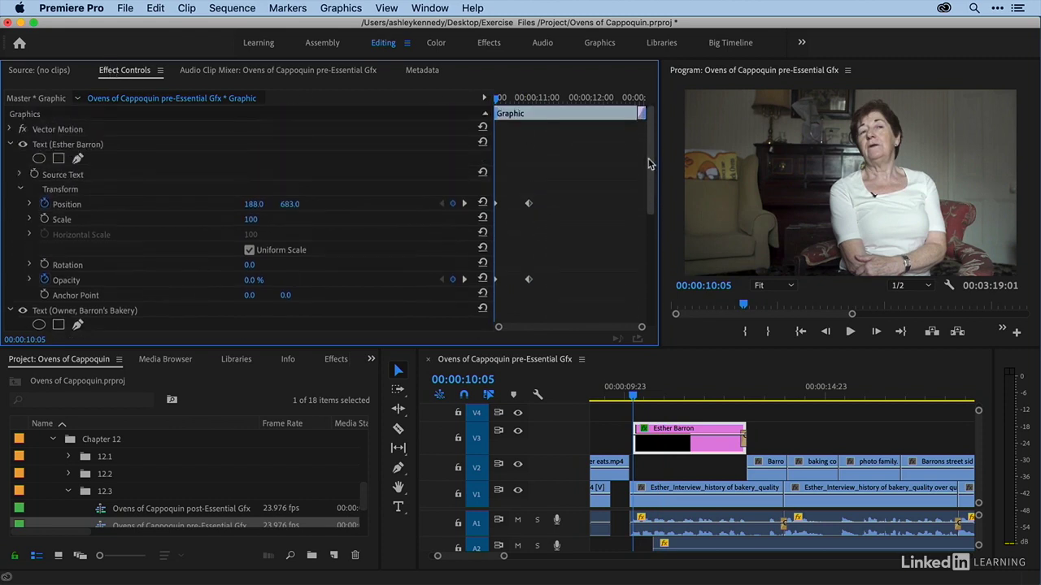
Step: Collapse the role layer and re-expand the name layer's Position and Opacity keyframes
{"action": "left_click", "coordinate": [11, 145]}
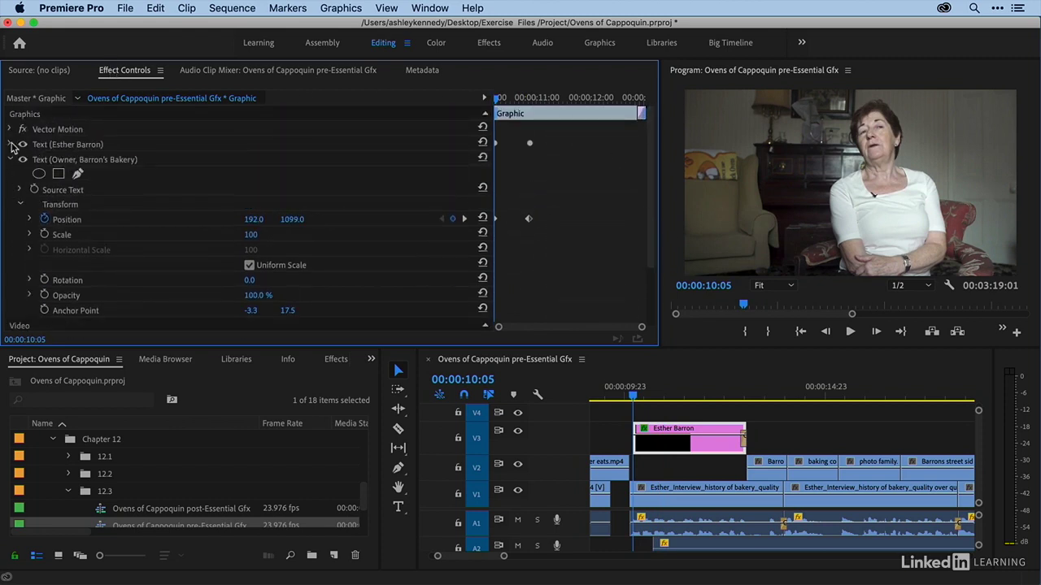
{"action": "left_click", "coordinate": [20, 190]}
{"action": "left_click", "coordinate": [19, 191]}
{"action": "left_click", "coordinate": [11, 160]}
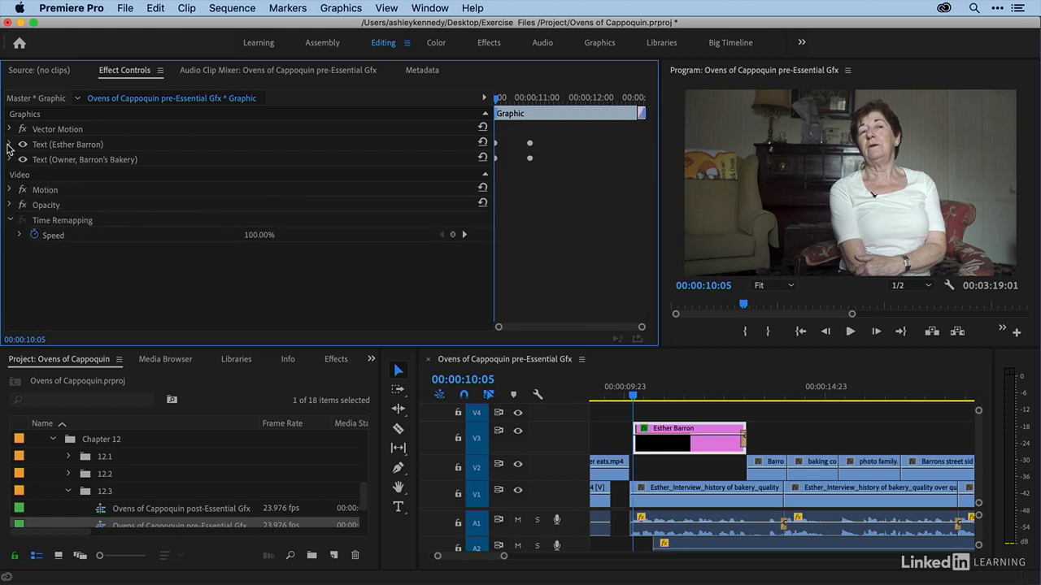
{"action": "left_click", "coordinate": [10, 144]}
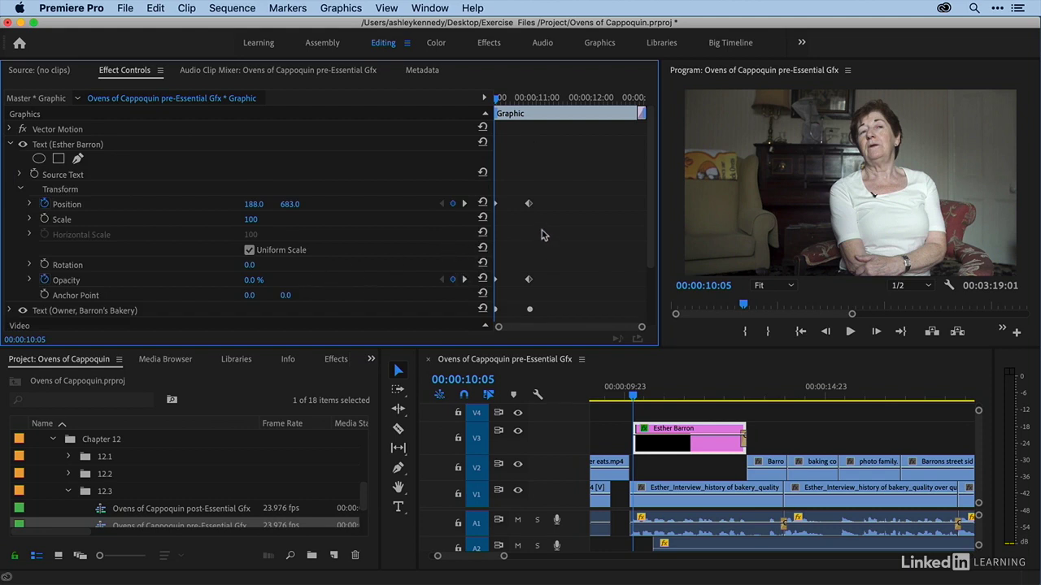
{"action": "left_click", "coordinate": [440, 10]}
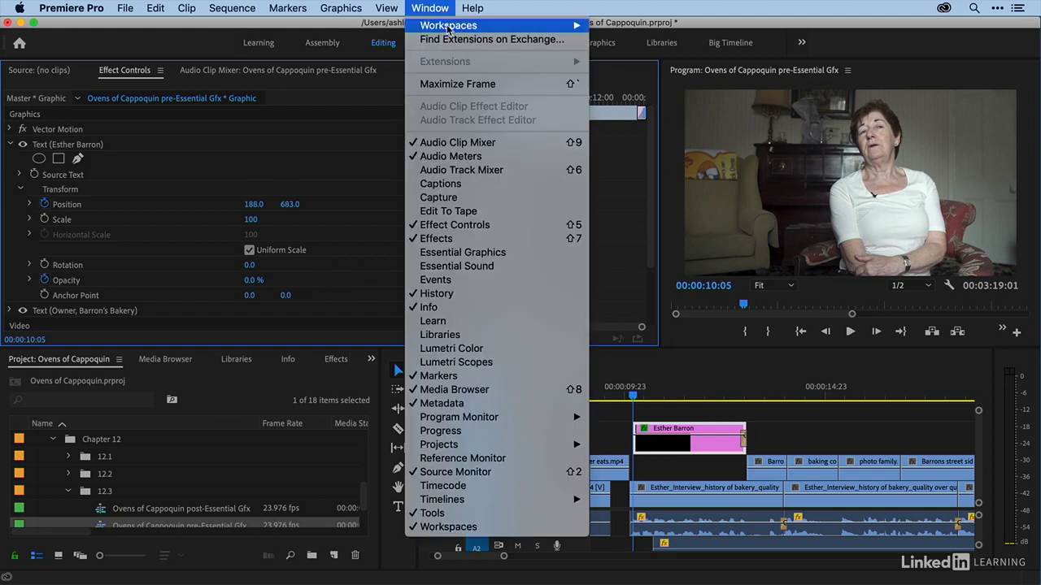
Step: Open Essential Graphics in Edit mode and inspect the name text layer's font settings
{"action": "left_click", "coordinate": [474, 255]}
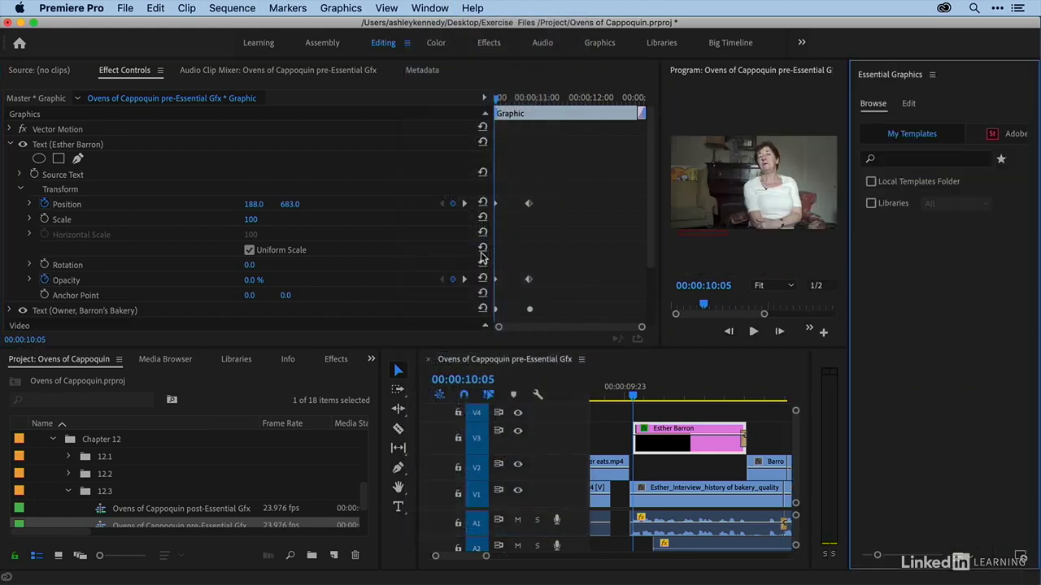
{"action": "left_click", "coordinate": [909, 104]}
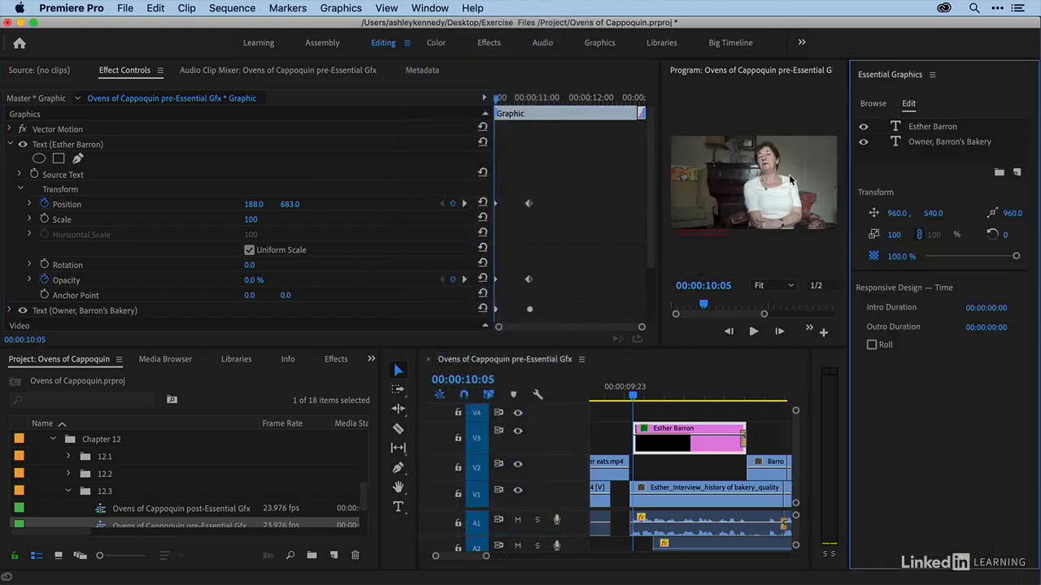
{"action": "left_click", "coordinate": [672, 396]}
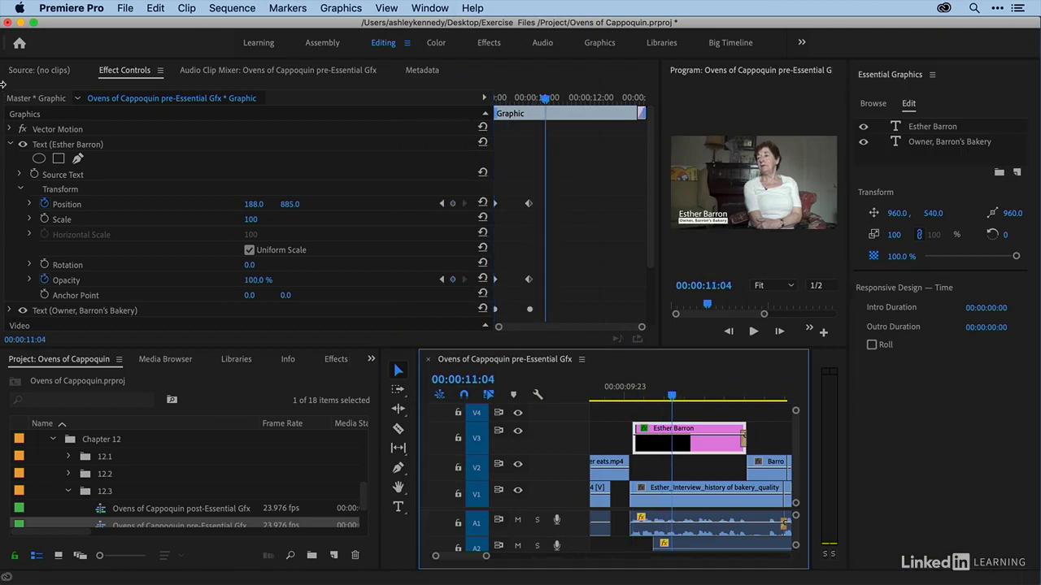
{"action": "left_click", "coordinate": [72, 146]}
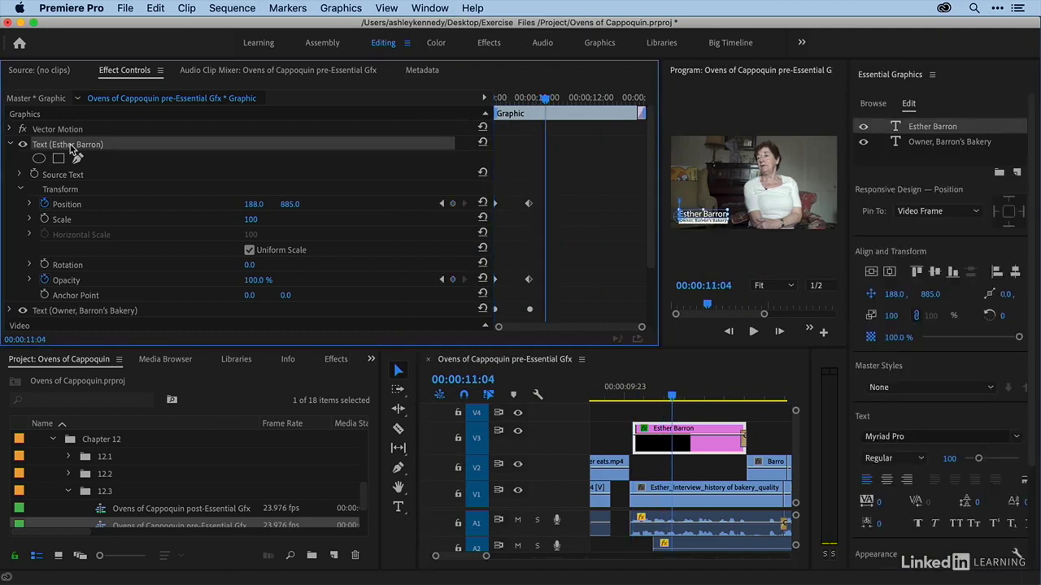
{"action": "left_click", "coordinate": [19, 175]}
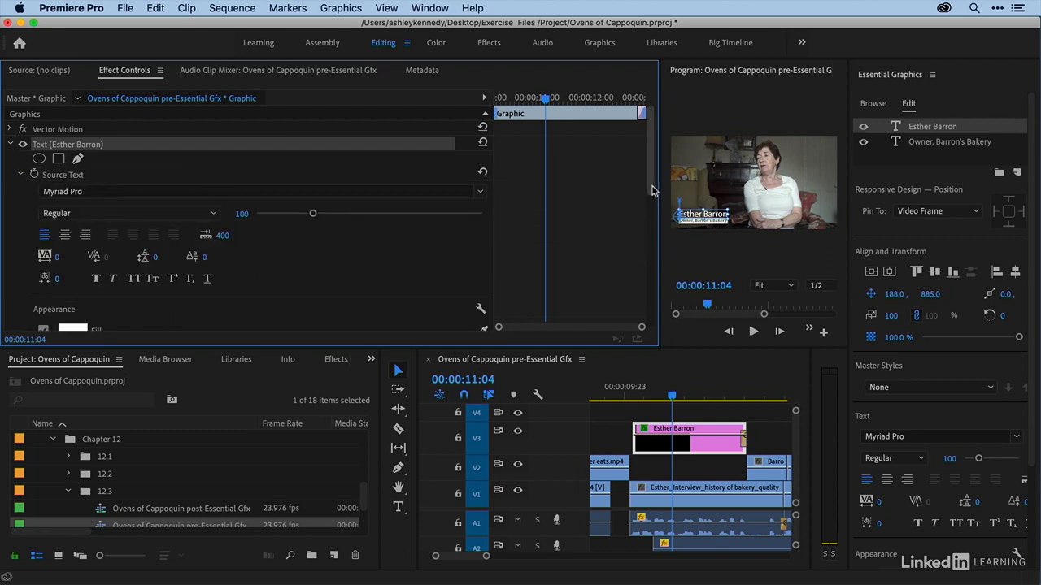
{"action": "left_click_drag", "start_coordinate": [651, 186], "coordinate": [660, 152]}
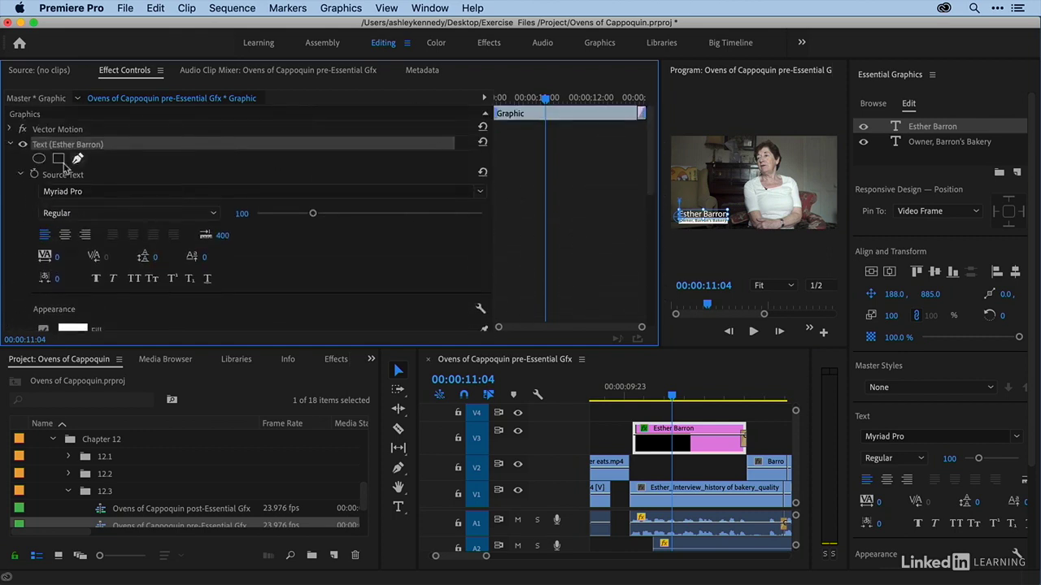
{"action": "left_click", "coordinate": [11, 144]}
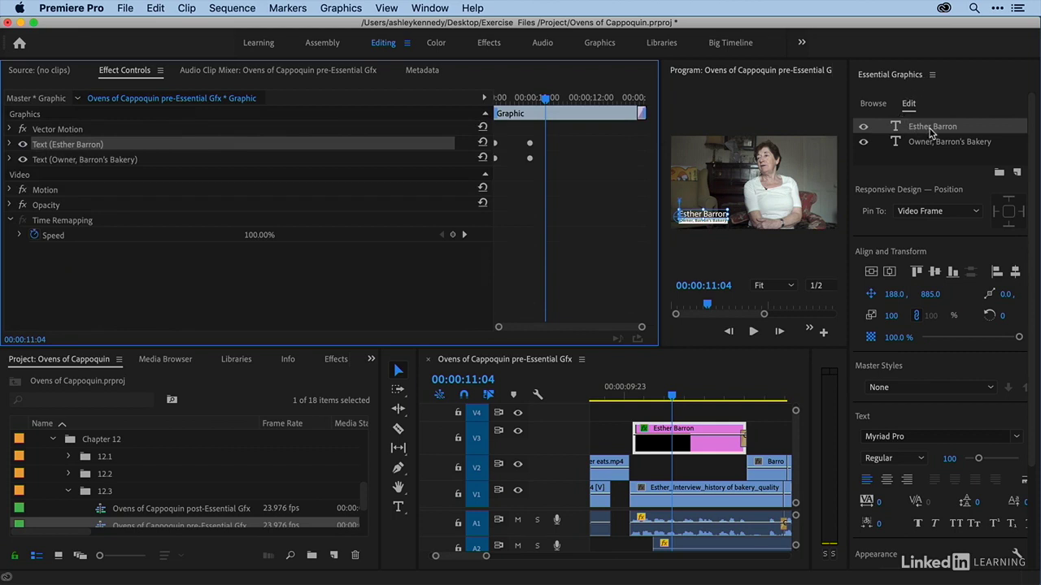
Step: Select the role text layer (Myriad Pro Bold 48) and widen the Program monitor
{"action": "left_click", "coordinate": [929, 132]}
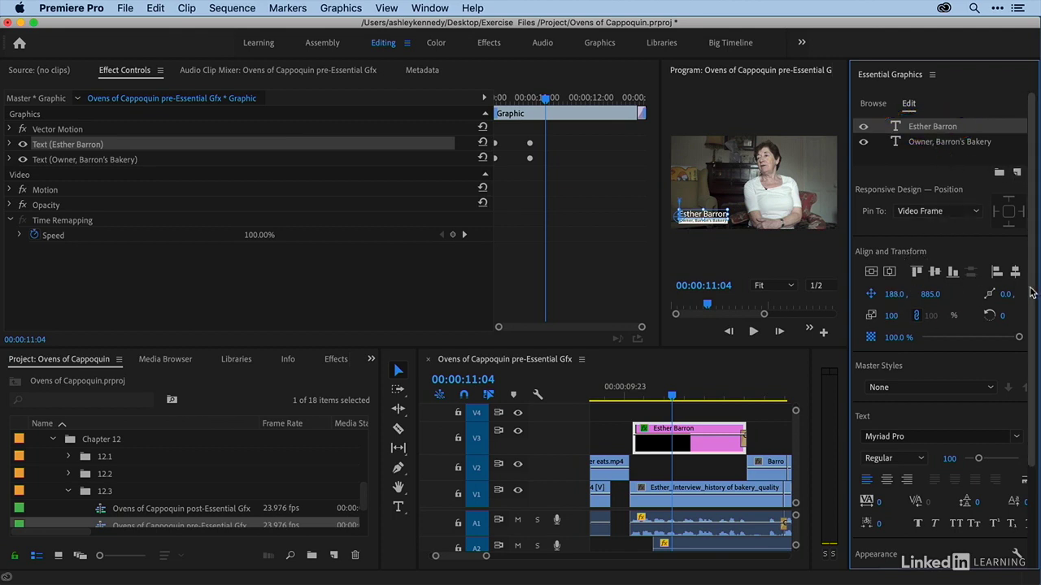
{"action": "left_click_drag", "start_coordinate": [1031, 290], "coordinate": [1036, 383]}
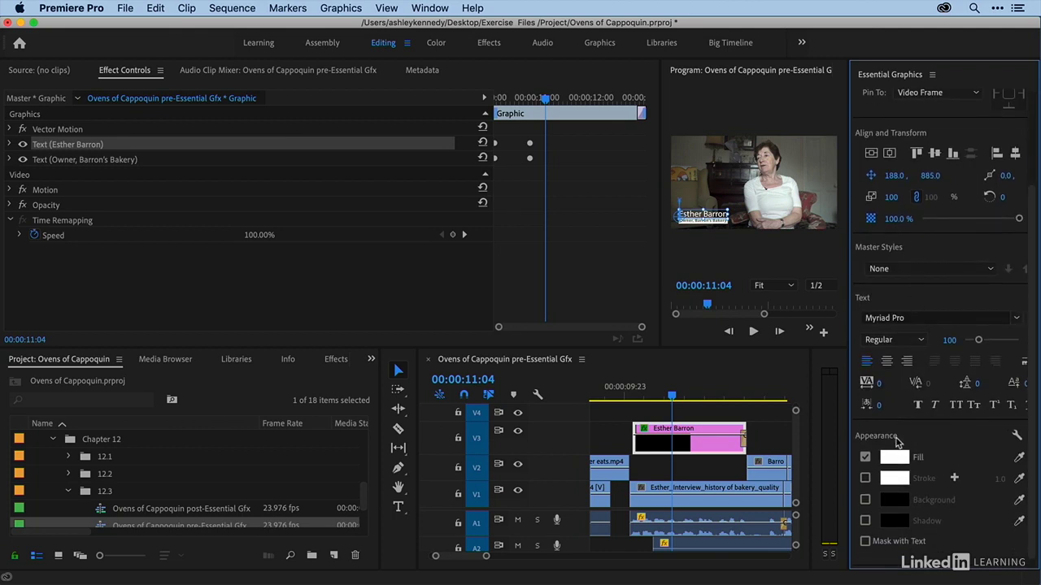
{"action": "left_click_drag", "start_coordinate": [1029, 444], "coordinate": [1035, 294]}
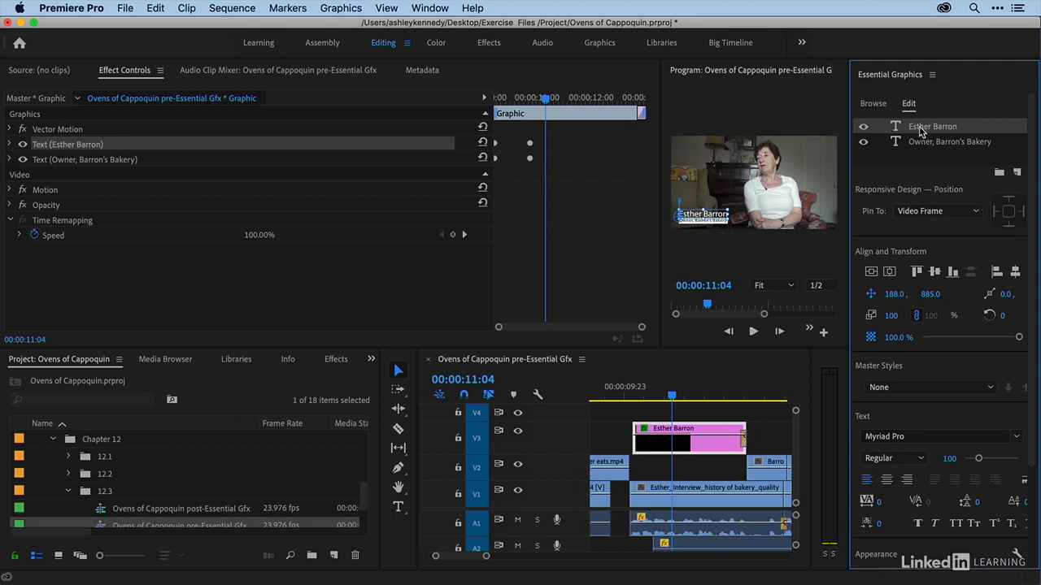
{"action": "left_click", "coordinate": [920, 141]}
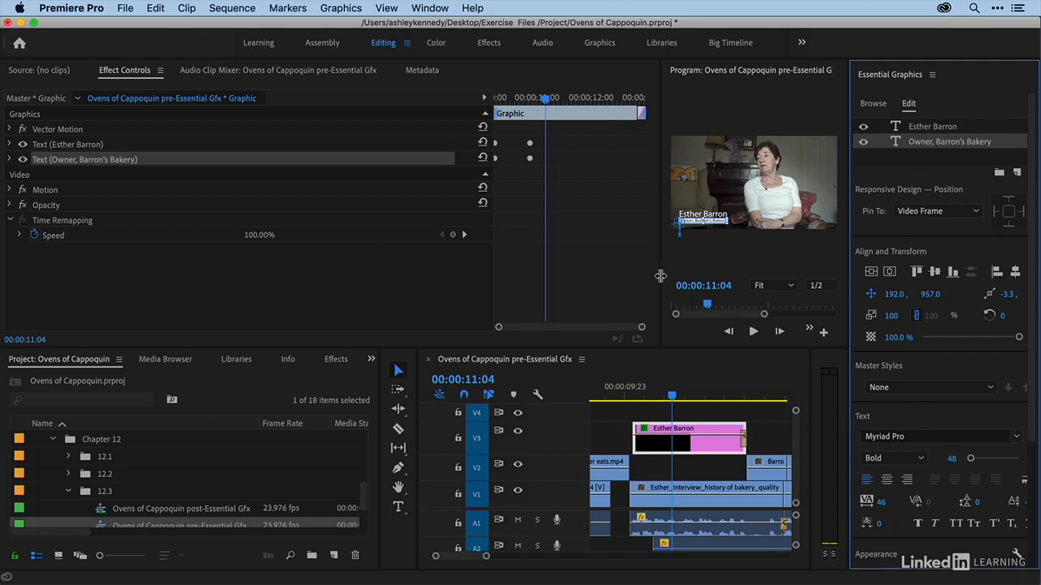
{"action": "left_click_drag", "start_coordinate": [661, 277], "coordinate": [389, 276]}
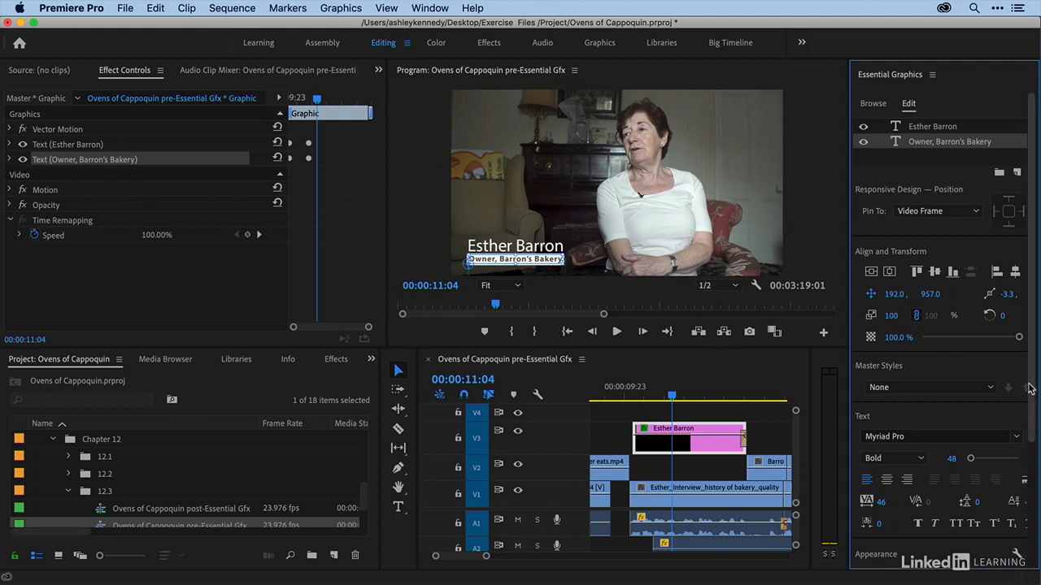
{"action": "scroll", "coordinate": [1012, 386], "scroll_direction": "down", "scroll_amount": 5}
{"action": "left_click", "coordinate": [904, 411]}
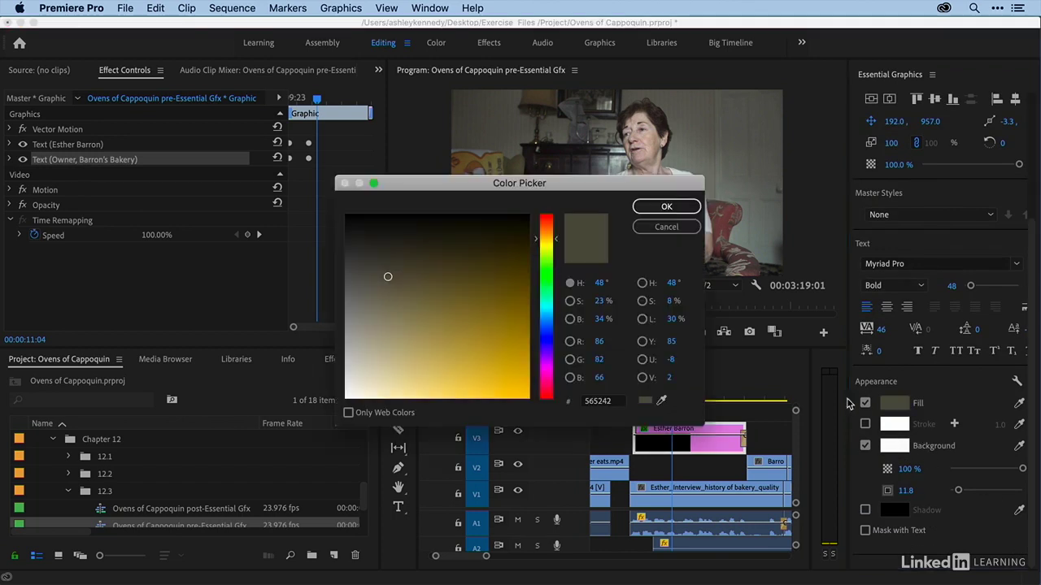
{"action": "left_click_drag", "start_coordinate": [470, 290], "coordinate": [527, 368]}
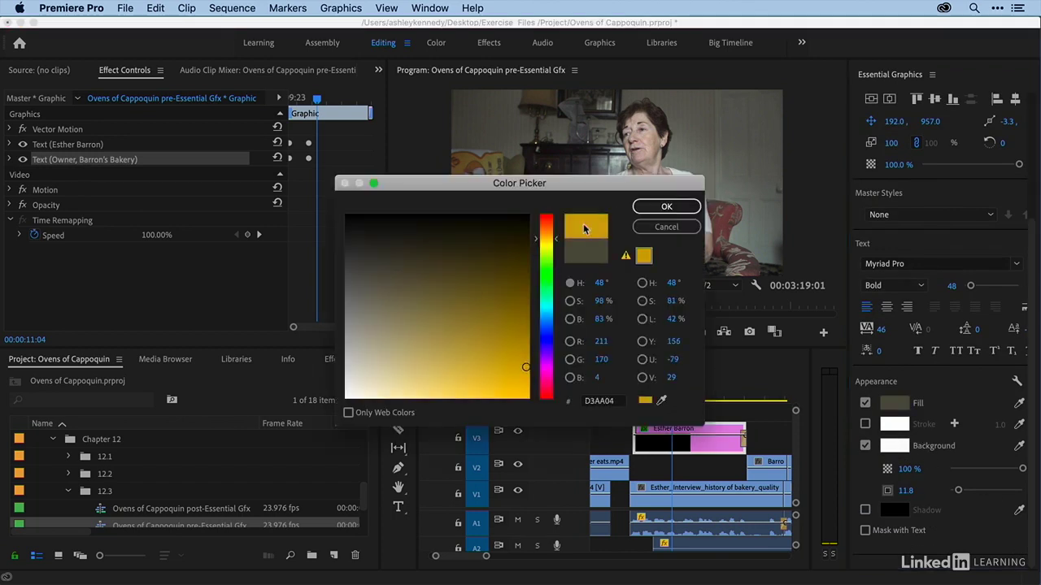
{"action": "left_click", "coordinate": [666, 206]}
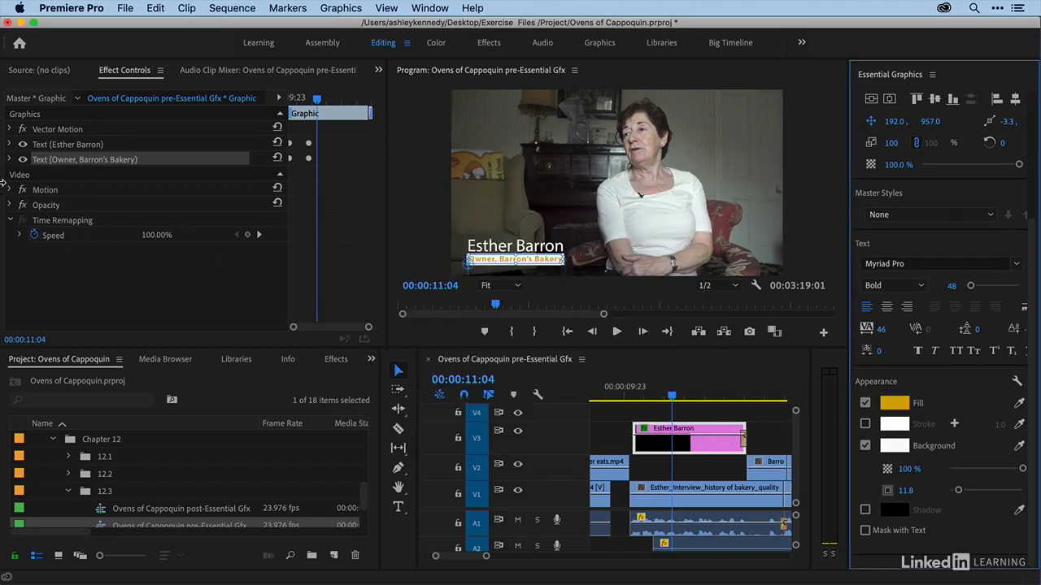
{"action": "left_click", "coordinate": [10, 160]}
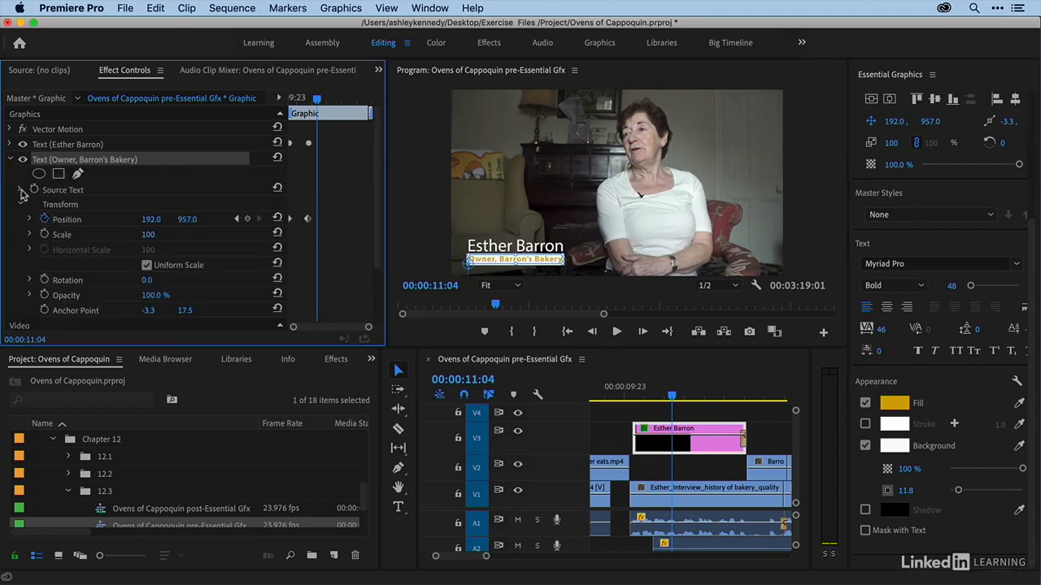
{"action": "left_click", "coordinate": [22, 190]}
{"action": "left_click_drag", "start_coordinate": [379, 190], "coordinate": [382, 229]}
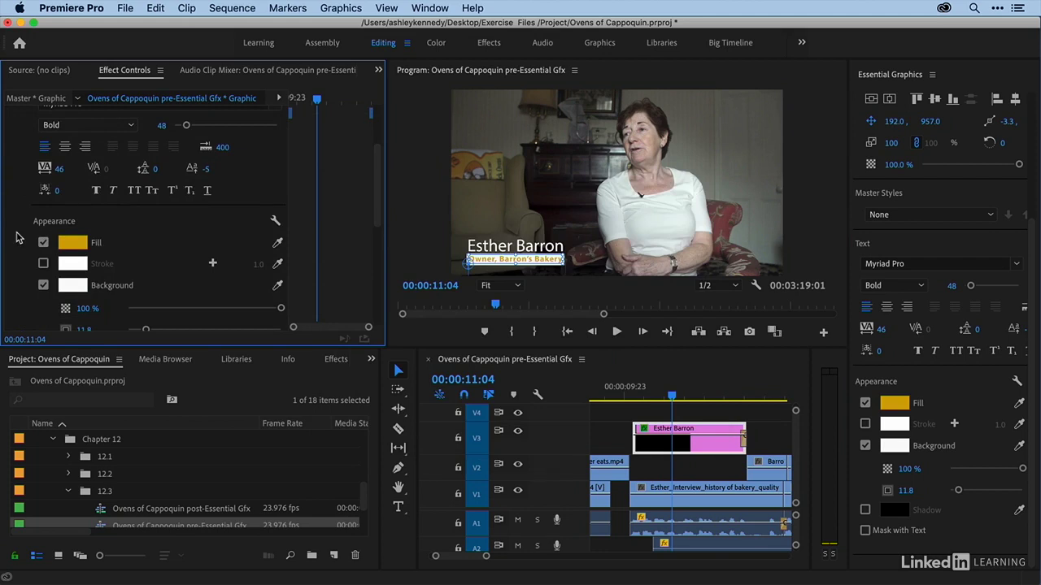
{"action": "key", "text": "ctrl+z"}
{"action": "left_click_drag", "start_coordinate": [376, 213], "coordinate": [376, 174]}
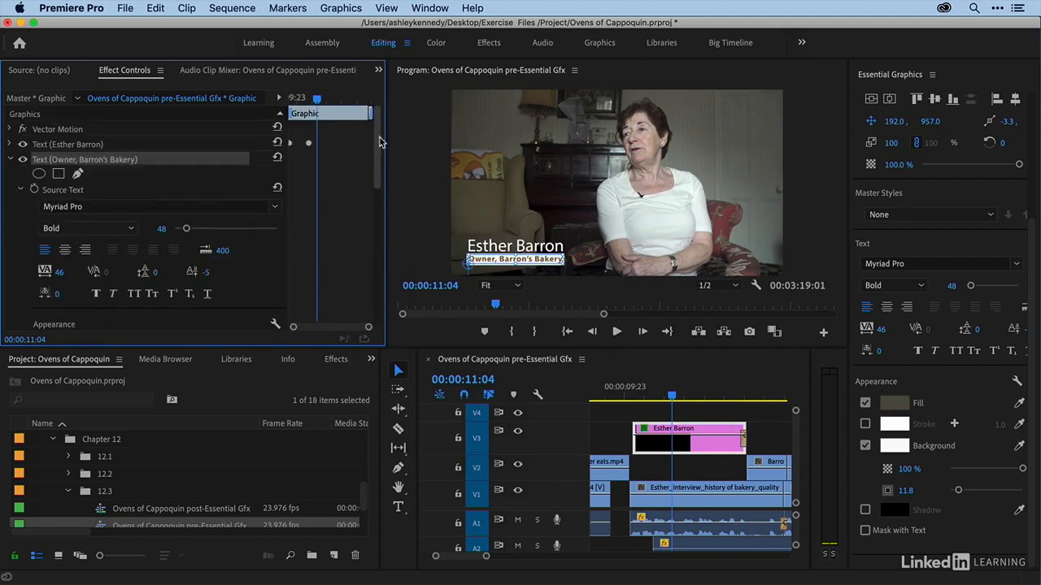
{"action": "left_click", "coordinate": [10, 160]}
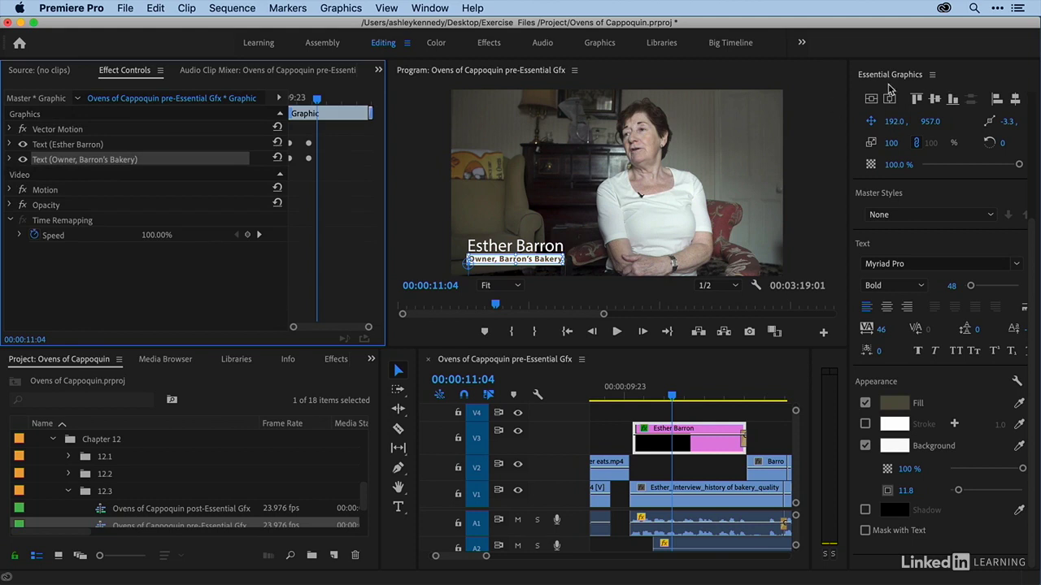
Step: Shrink V3, hide its output, and park the playhead at 00:00:10:05 with nothing selected
{"action": "left_click_drag", "start_coordinate": [480, 437], "coordinate": [512, 456]}
{"action": "left_click", "coordinate": [518, 442]}
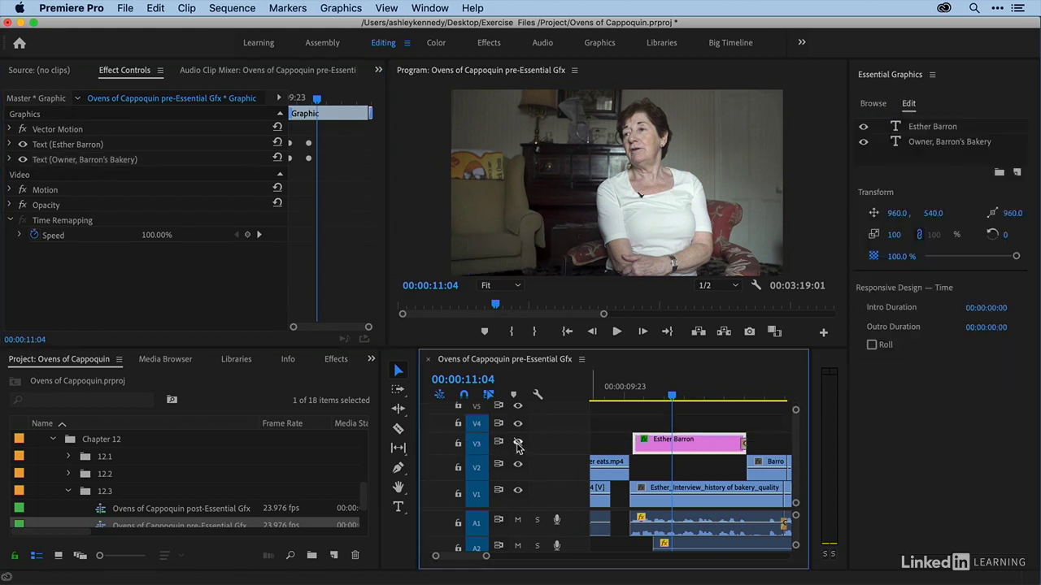
{"action": "left_click", "coordinate": [642, 394]}
{"action": "left_click_drag", "start_coordinate": [643, 394], "coordinate": [640, 394]}
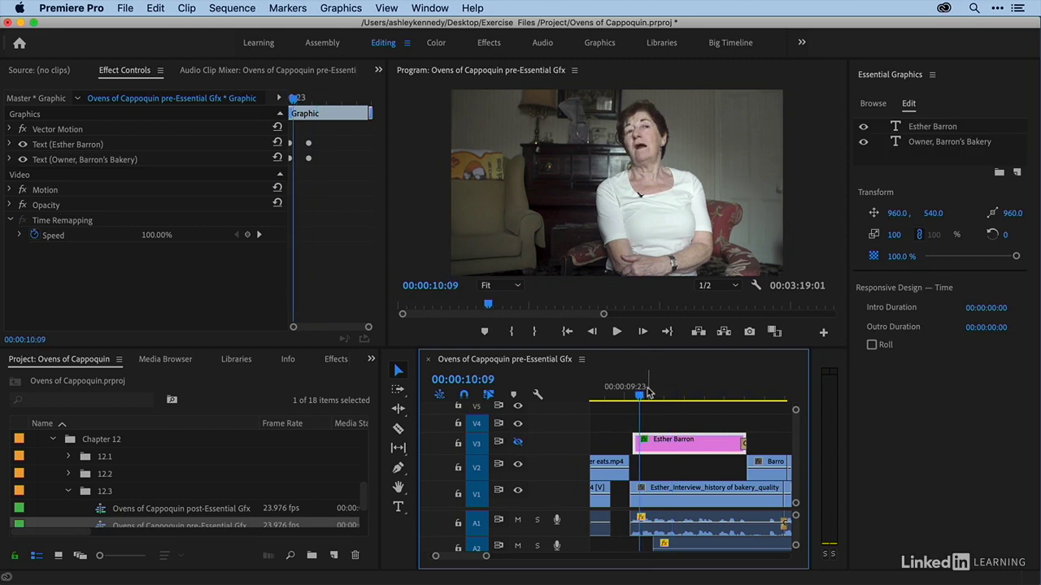
{"action": "left_click_drag", "start_coordinate": [650, 392], "coordinate": [632, 393]}
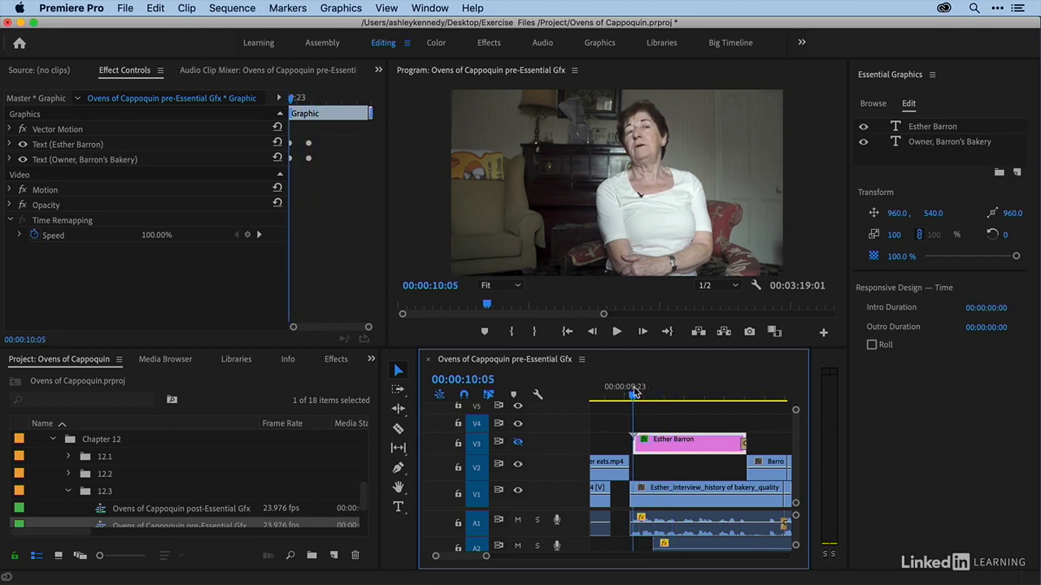
{"action": "left_click", "coordinate": [659, 425]}
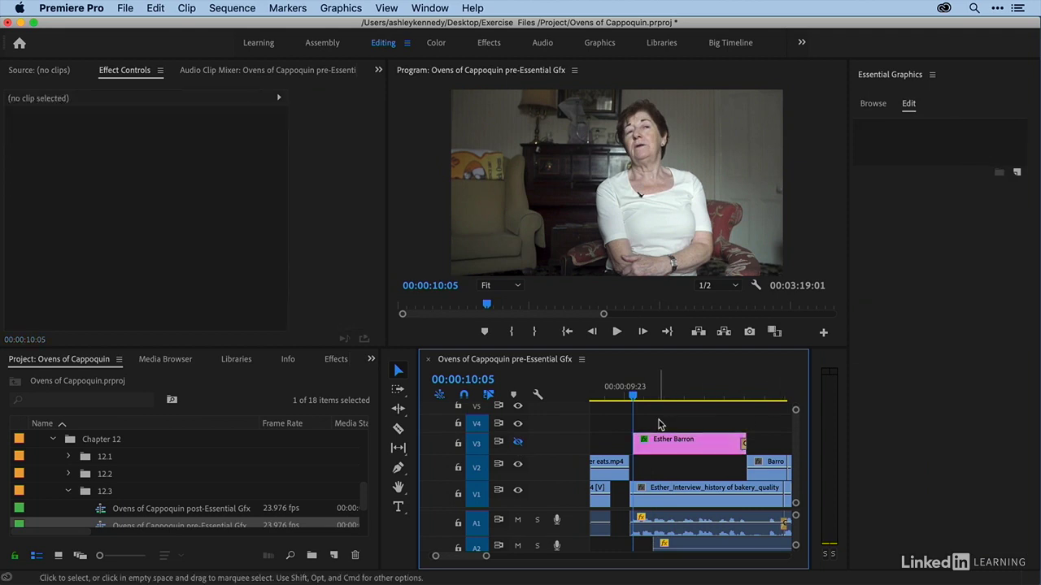
{"action": "left_click", "coordinate": [663, 441]}
{"action": "left_click", "coordinate": [661, 426]}
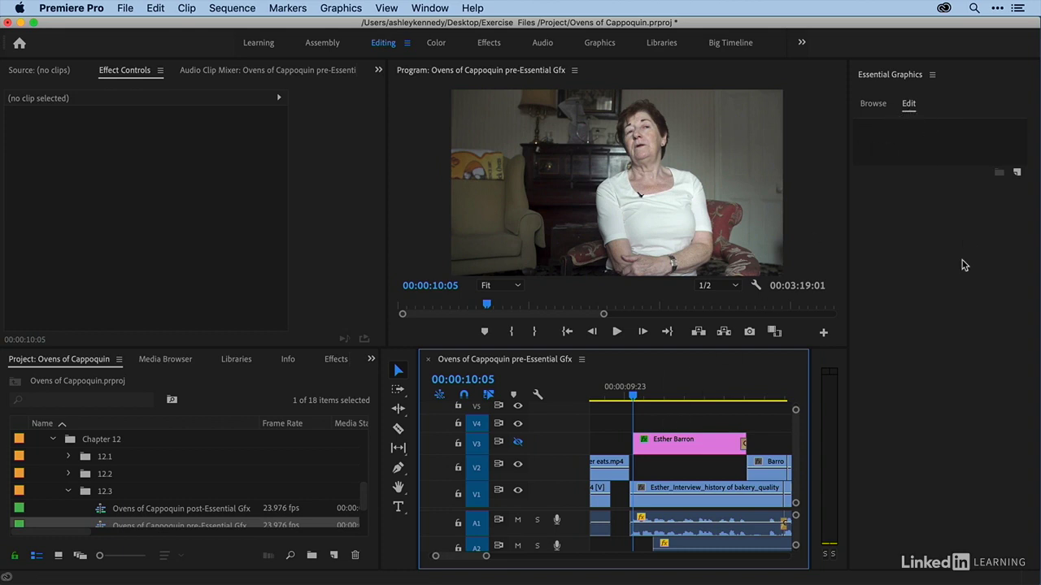
{"action": "left_click", "coordinate": [1016, 172]}
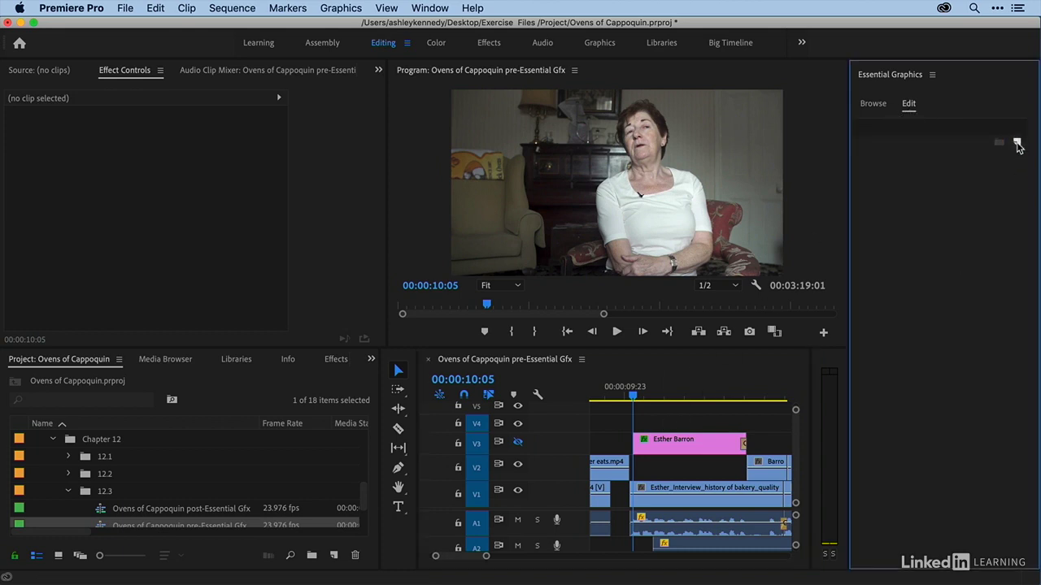
{"action": "left_click", "coordinate": [1016, 144]}
{"action": "left_click", "coordinate": [976, 158]}
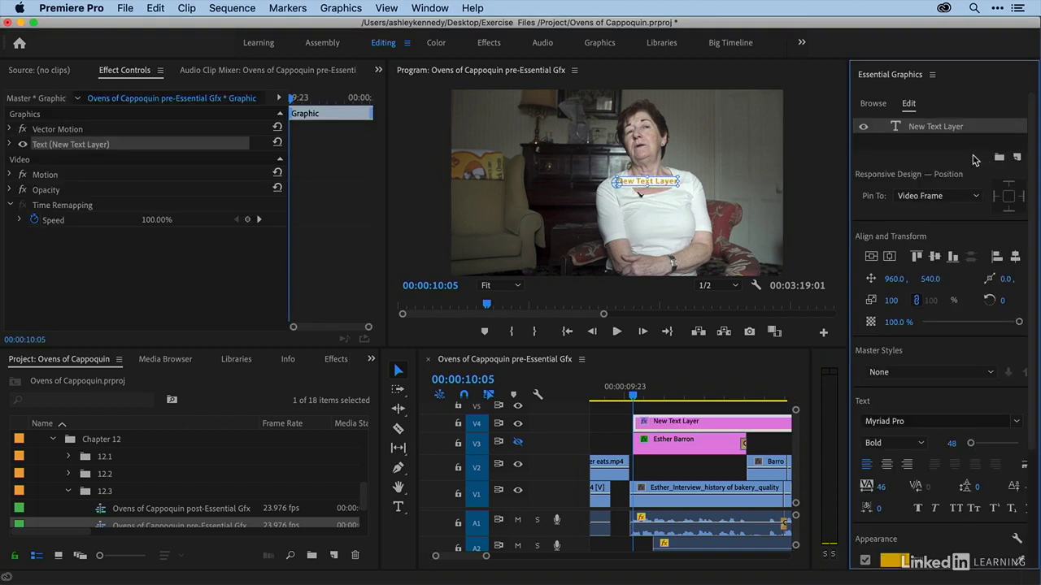
{"action": "left_click_drag", "start_coordinate": [663, 184], "coordinate": [529, 244]}
{"action": "double_click", "coordinate": [525, 241]}
{"action": "type", "text": "Esther Barron"}
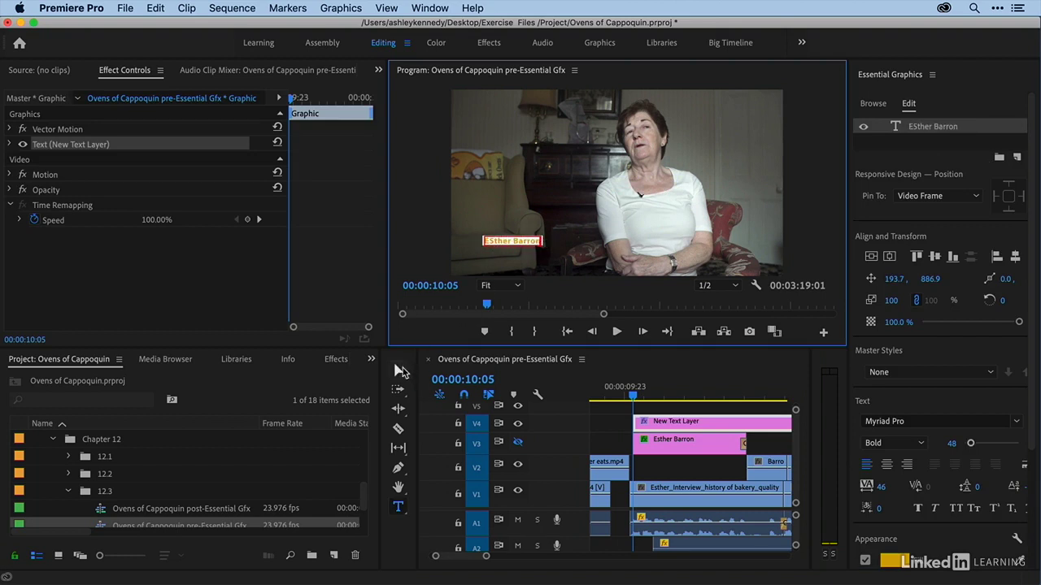
{"action": "left_click", "coordinate": [398, 370]}
{"action": "left_click_drag", "start_coordinate": [970, 444], "coordinate": [979, 443]}
{"action": "double_click", "coordinate": [502, 240]}
{"action": "left_click", "coordinate": [501, 239]}
{"action": "key", "text": "Delete"}
{"action": "type", "text": "s"}
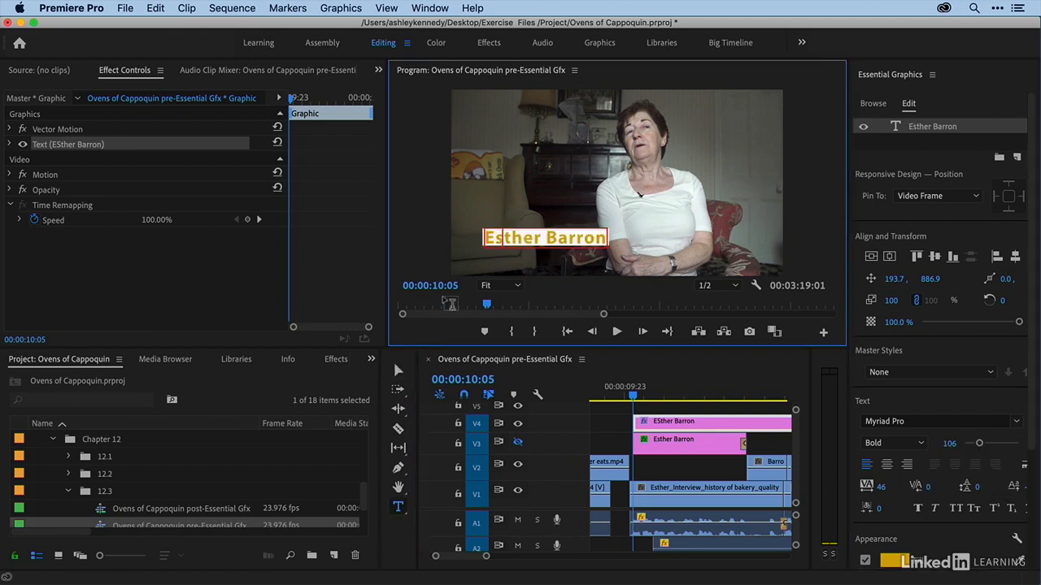
{"action": "left_click", "coordinate": [406, 371]}
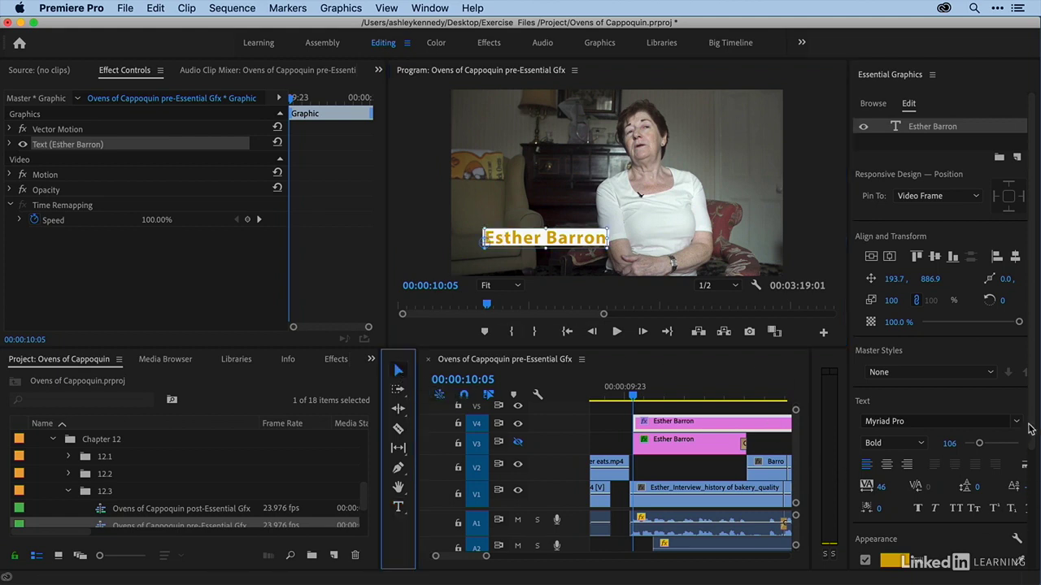
Step: Turn off the title's background box, give it a near-white fill, and nudge it lower left
{"action": "left_click_drag", "start_coordinate": [1035, 431], "coordinate": [1037, 521]}
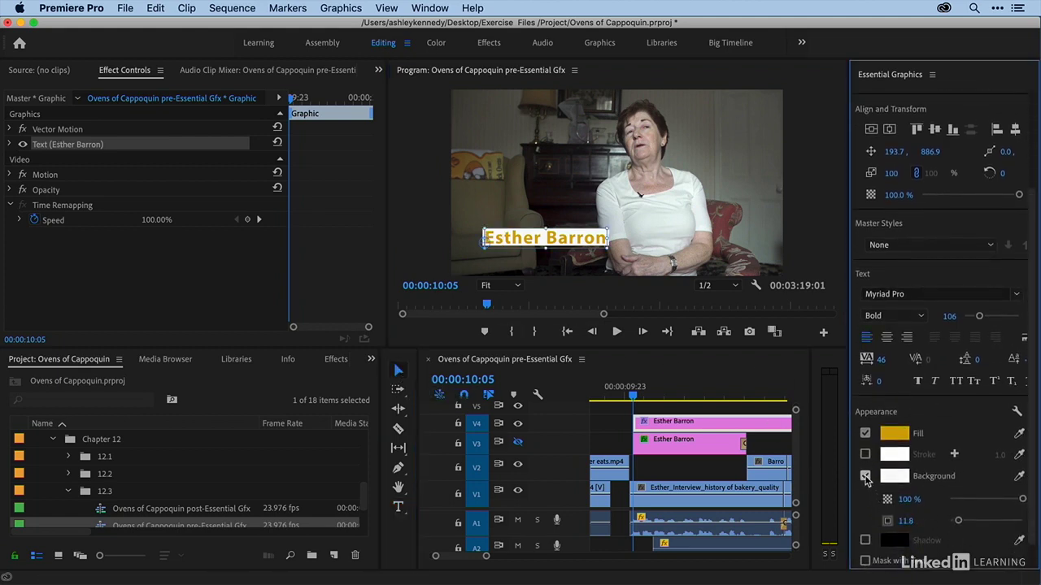
{"action": "left_click", "coordinate": [866, 489]}
{"action": "left_click", "coordinate": [894, 447]}
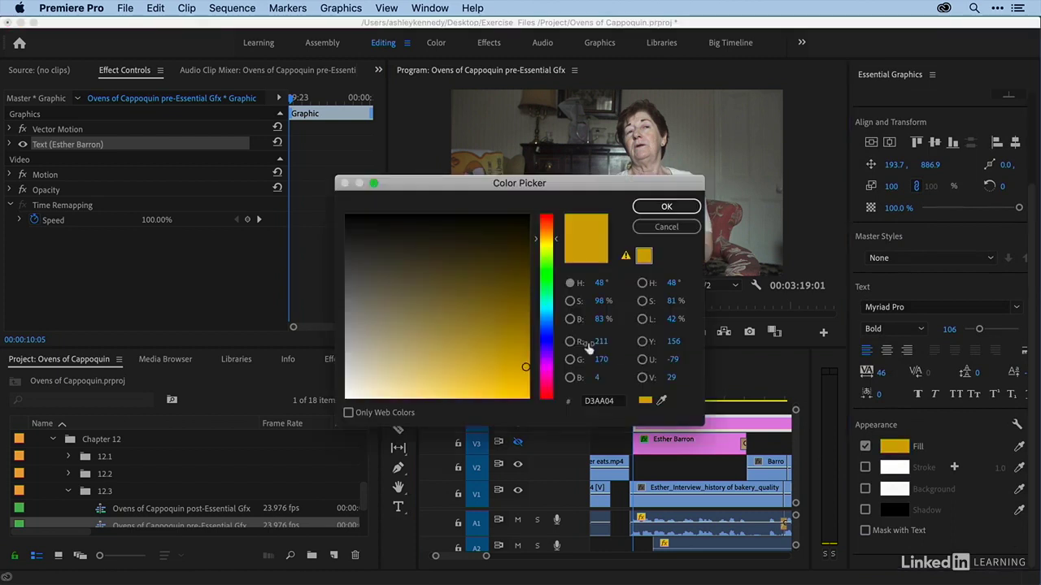
{"action": "left_click_drag", "start_coordinate": [485, 309], "coordinate": [350, 394]}
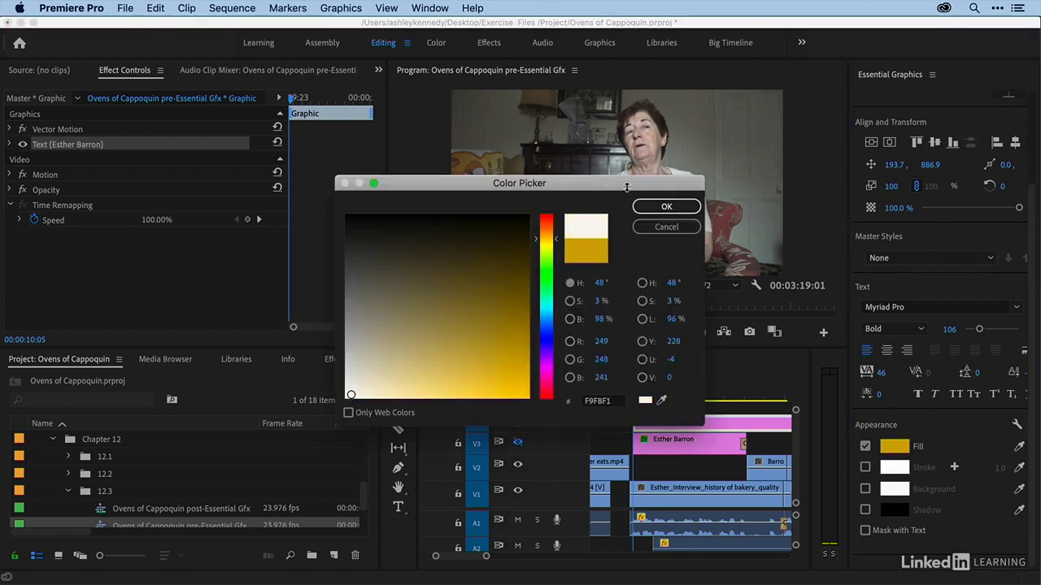
{"action": "left_click", "coordinate": [666, 207]}
{"action": "left_click_drag", "start_coordinate": [519, 240], "coordinate": [495, 245]}
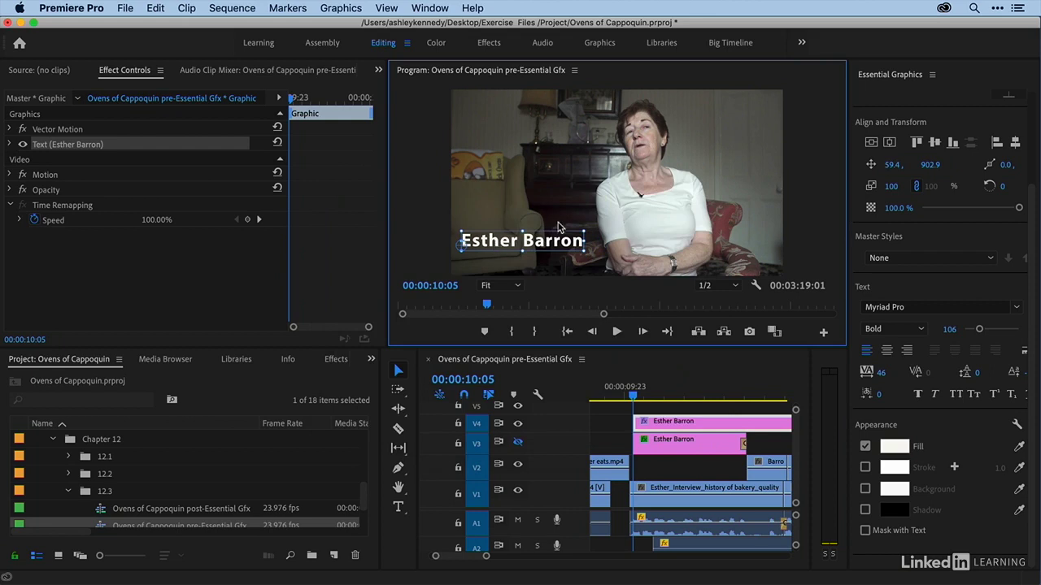
{"action": "scroll", "coordinate": [1026, 188], "scroll_direction": "up", "scroll_amount": 5}
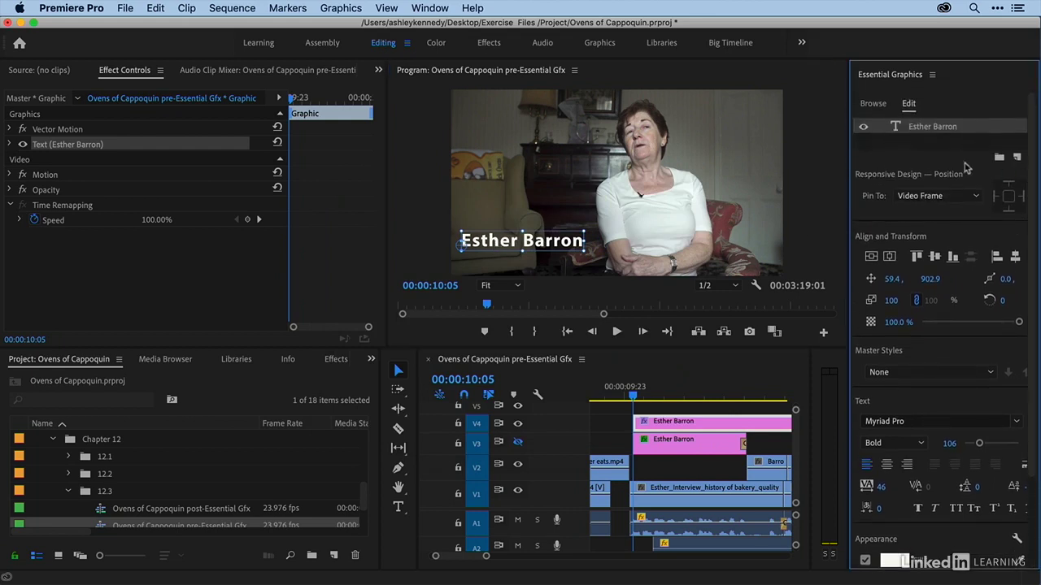
{"action": "right_click", "coordinate": [926, 132]}
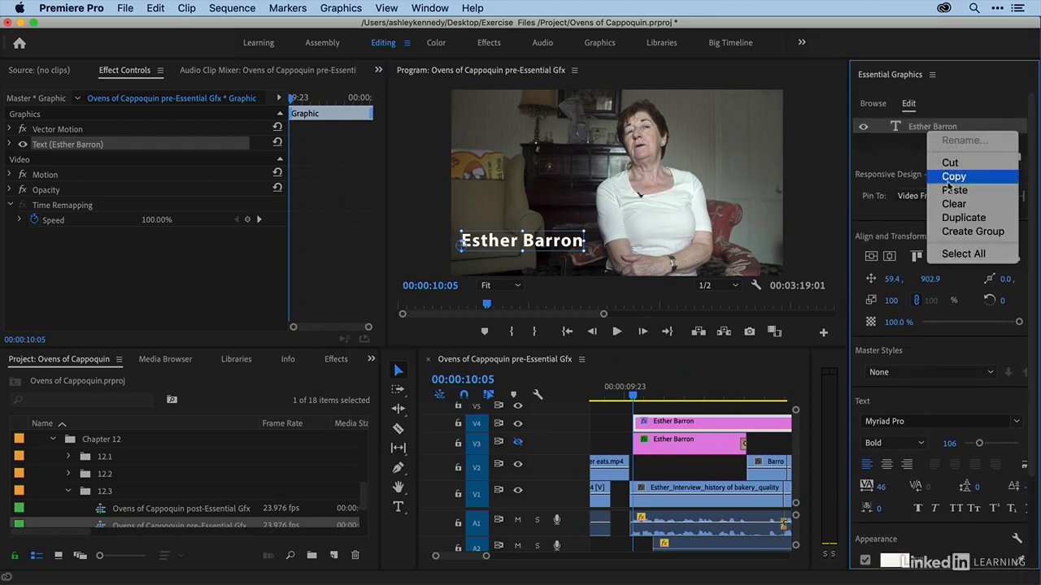
{"action": "left_click", "coordinate": [957, 223]}
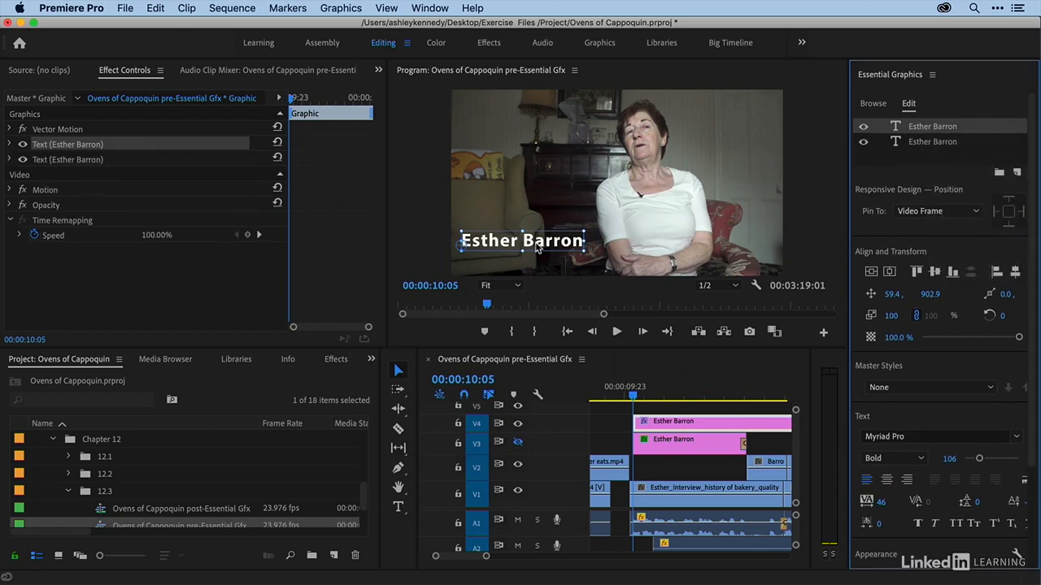
{"action": "left_click", "coordinate": [912, 144]}
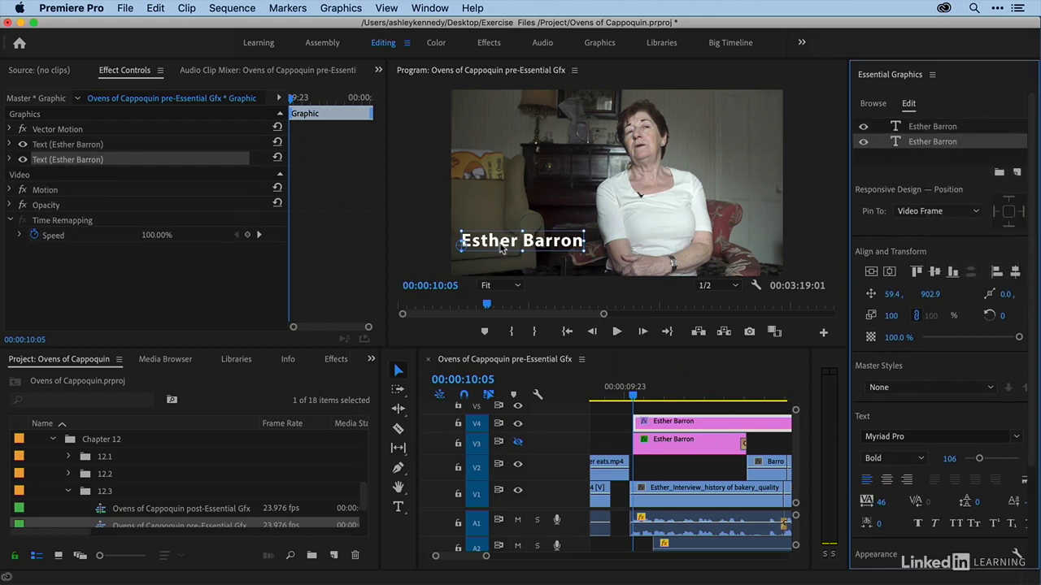
{"action": "left_click_drag", "start_coordinate": [497, 245], "coordinate": [498, 263]}
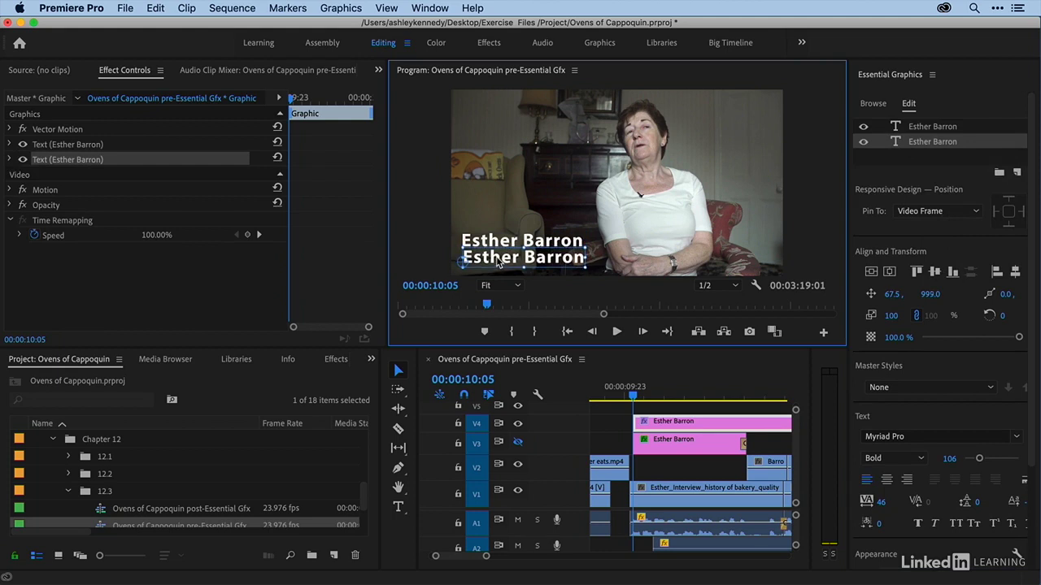
Step: Retype the copy as 'Owner, Barron's Bakery', size it to 69, and tuck it under the name
{"action": "double_click", "coordinate": [496, 257]}
{"action": "type", "text": "Own"}
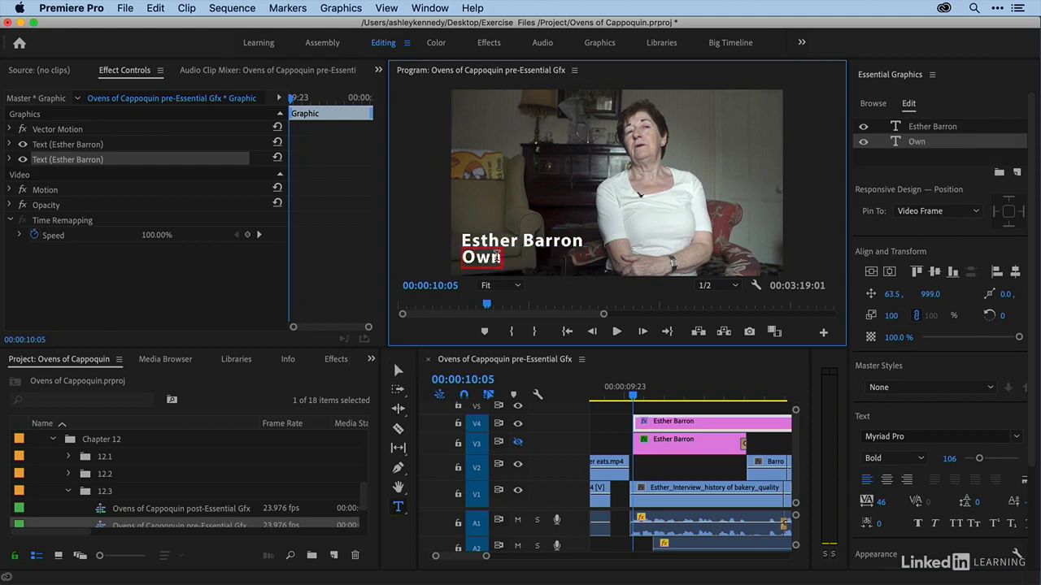
{"action": "type", "text": "er, Barron's Bakery"}
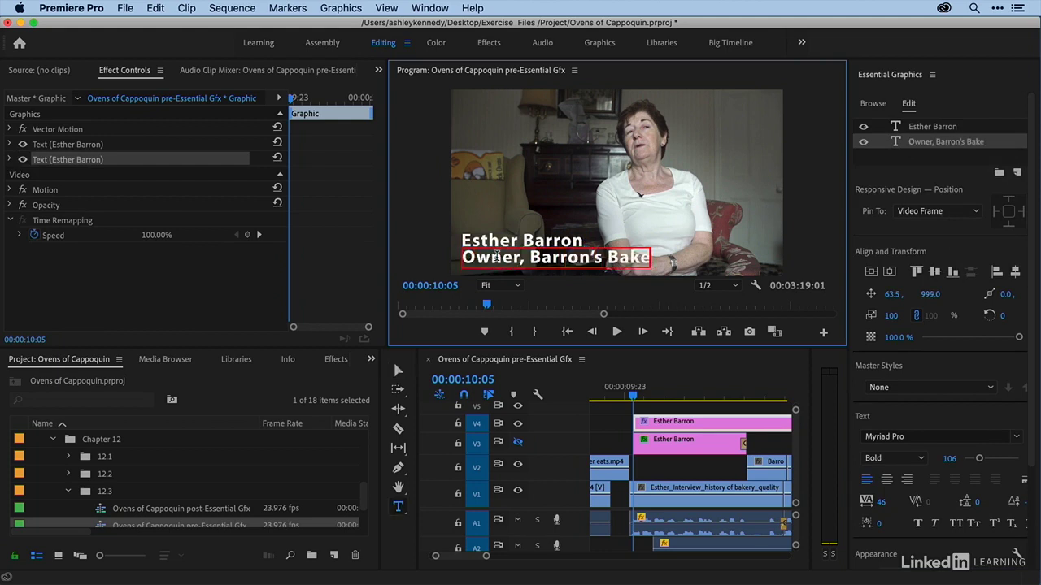
{"action": "left_click", "coordinate": [397, 370]}
{"action": "left_click", "coordinate": [503, 264]}
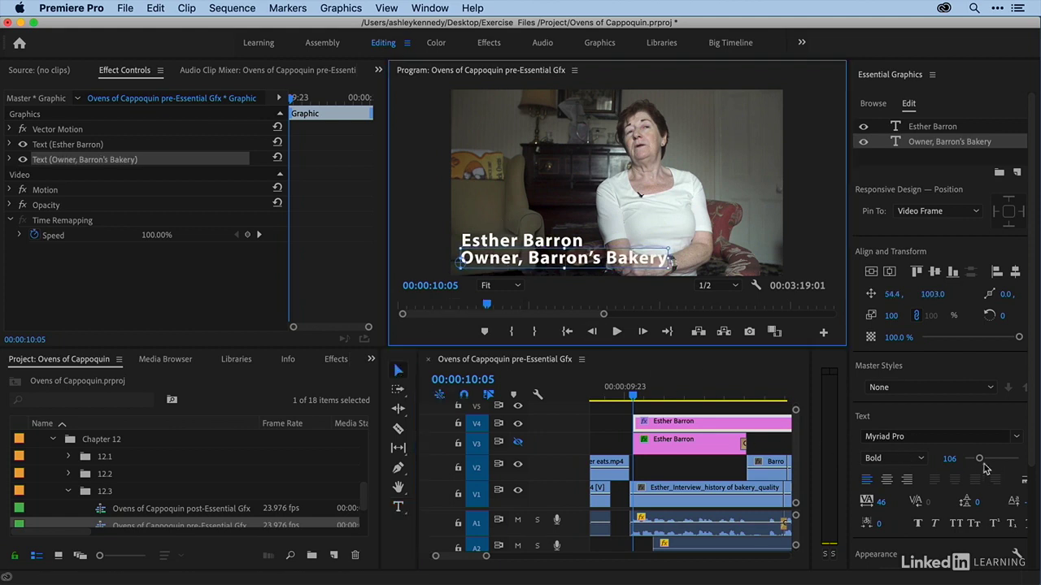
{"action": "left_click_drag", "start_coordinate": [980, 461], "coordinate": [973, 461]}
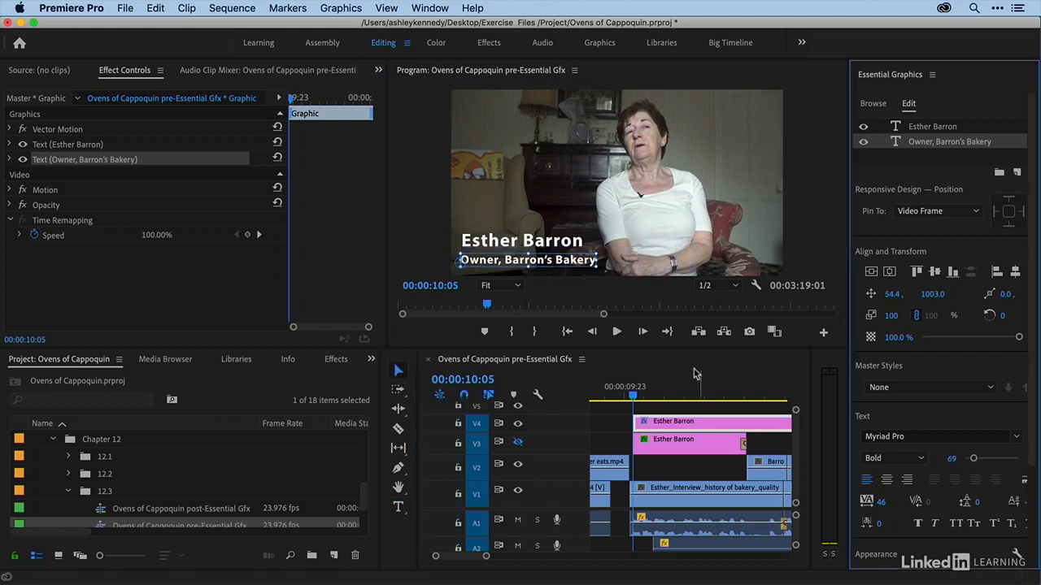
{"action": "left_click_drag", "start_coordinate": [572, 263], "coordinate": [575, 257]}
Step: Add a rectangle sized over the second line and place it beneath the text layers
{"action": "left_click", "coordinate": [1017, 173]}
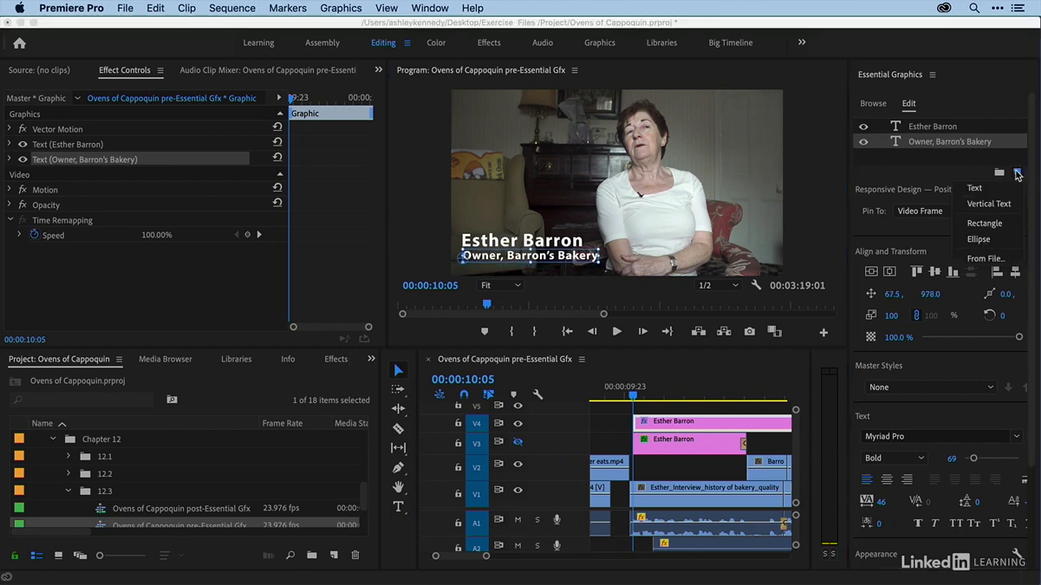
{"action": "left_click", "coordinate": [994, 226]}
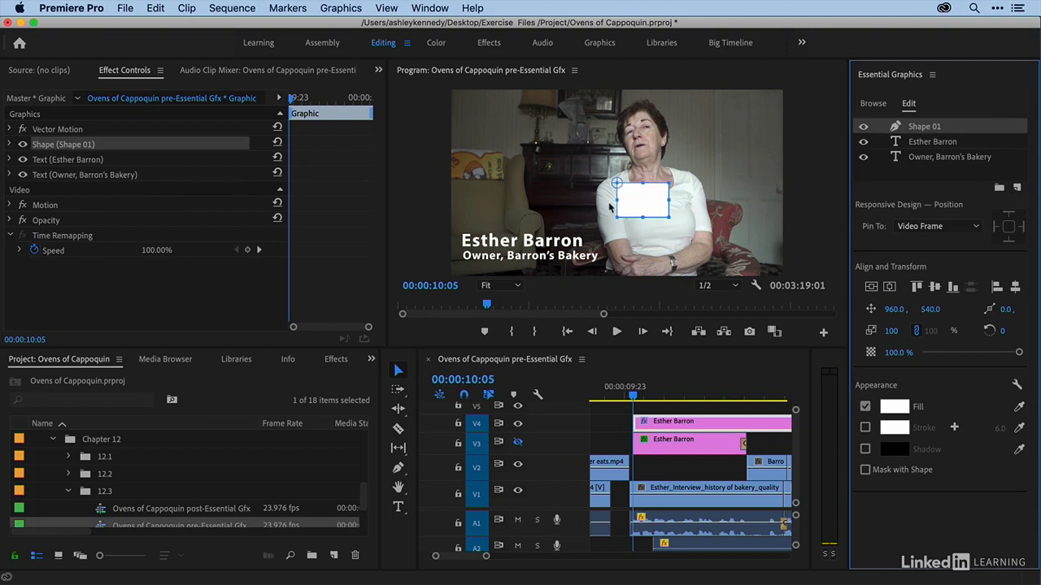
{"action": "left_click_drag", "start_coordinate": [634, 210], "coordinate": [610, 256]}
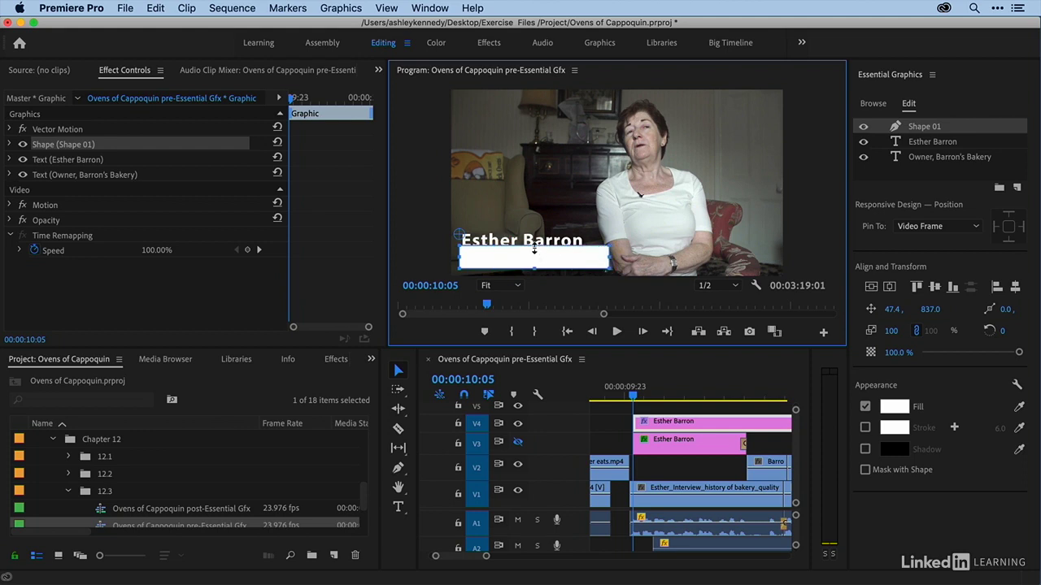
{"action": "left_click_drag", "start_coordinate": [535, 250], "coordinate": [534, 269]}
{"action": "left_click_drag", "start_coordinate": [935, 128], "coordinate": [941, 164]}
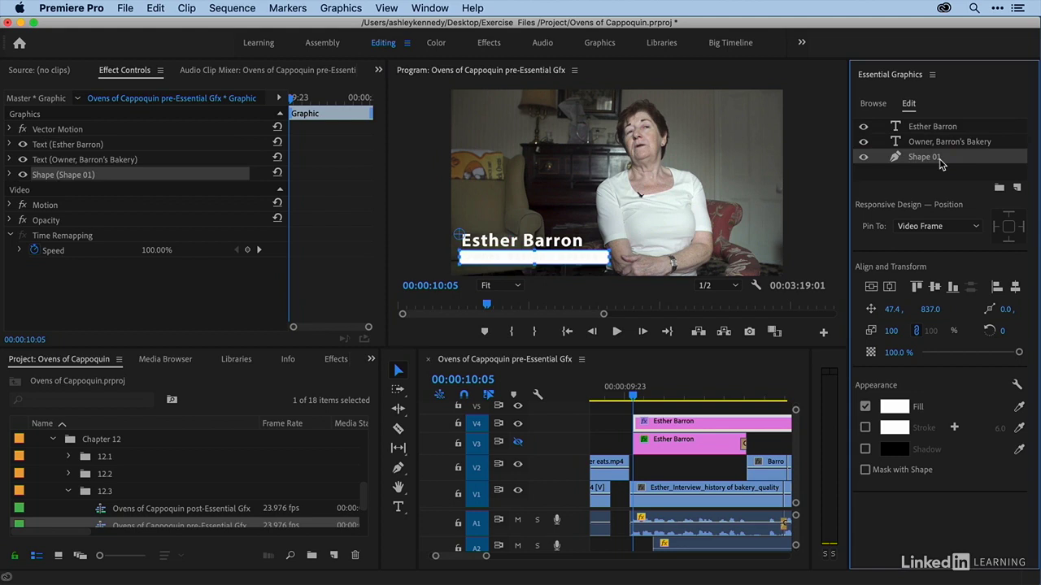
Step: Remove the rectangle's fill and fine-tune the outline box's position and width
{"action": "left_click", "coordinate": [865, 408]}
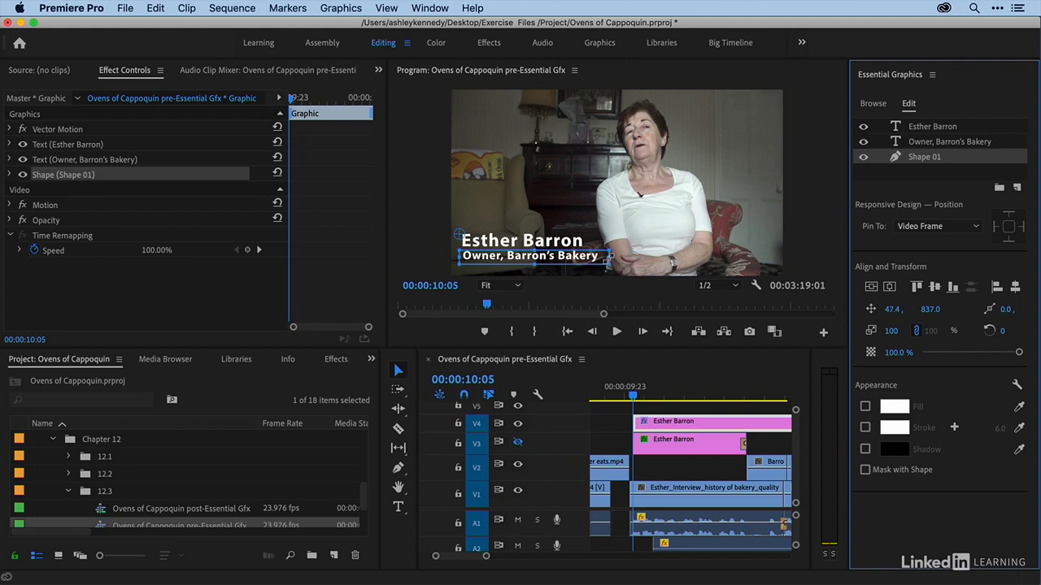
{"action": "left_click", "coordinate": [607, 257]}
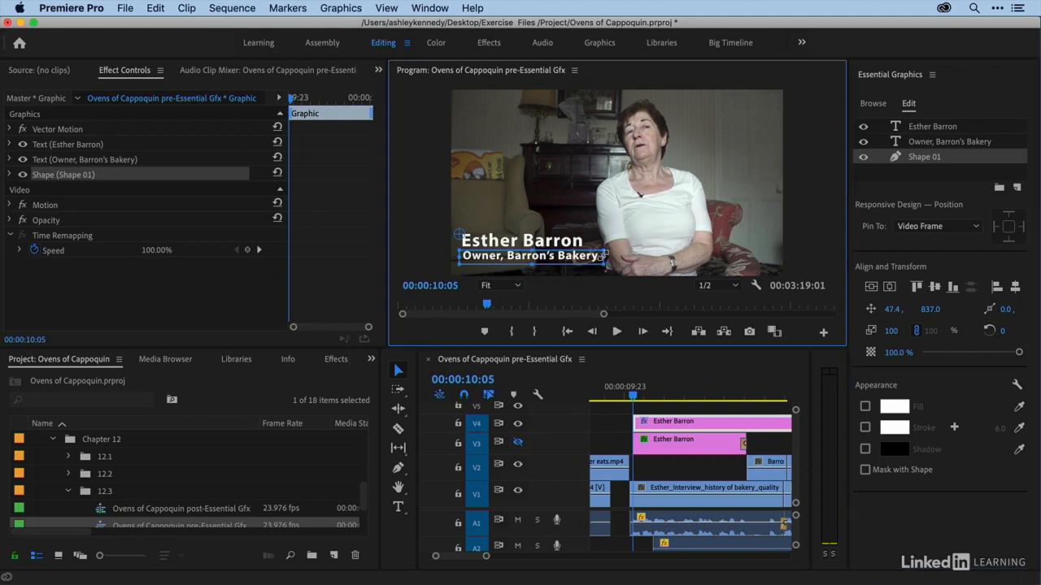
{"action": "left_click_drag", "start_coordinate": [582, 268], "coordinate": [580, 265]}
{"action": "left_click", "coordinate": [415, 255]}
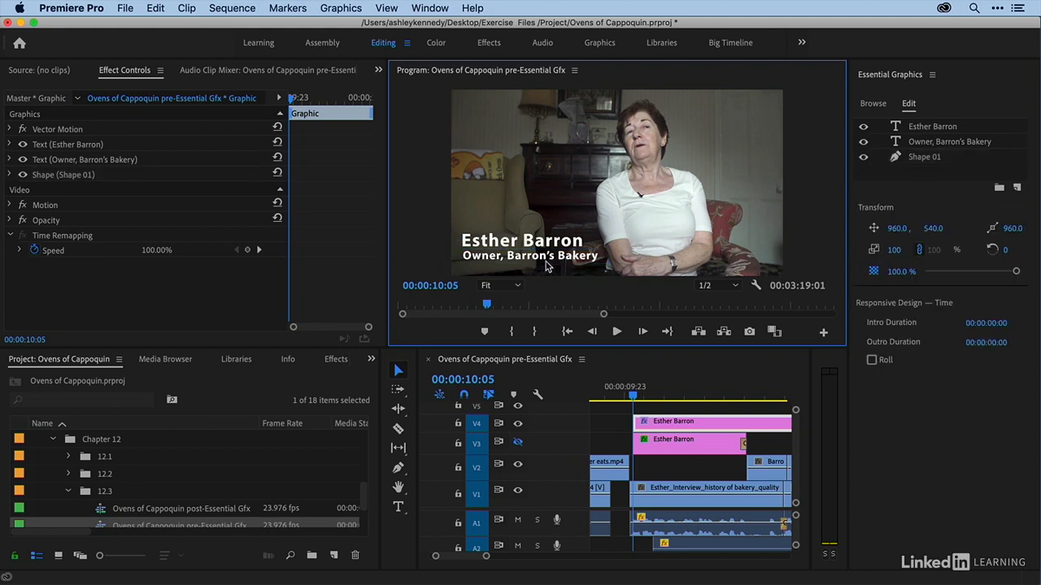
{"action": "left_click", "coordinate": [605, 257]}
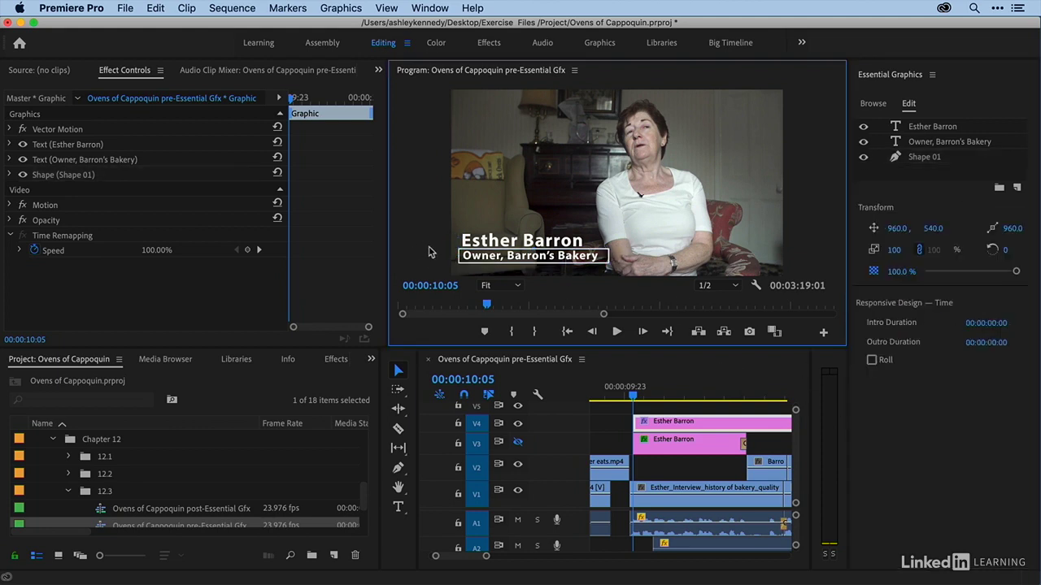
{"action": "left_click", "coordinate": [606, 262]}
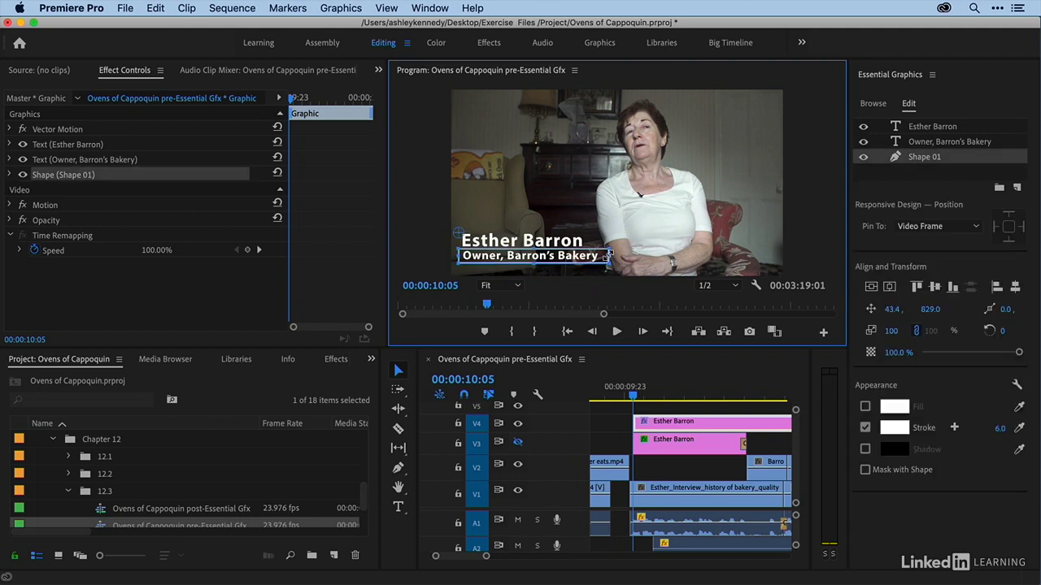
{"action": "left_click_drag", "start_coordinate": [608, 256], "coordinate": [602, 255]}
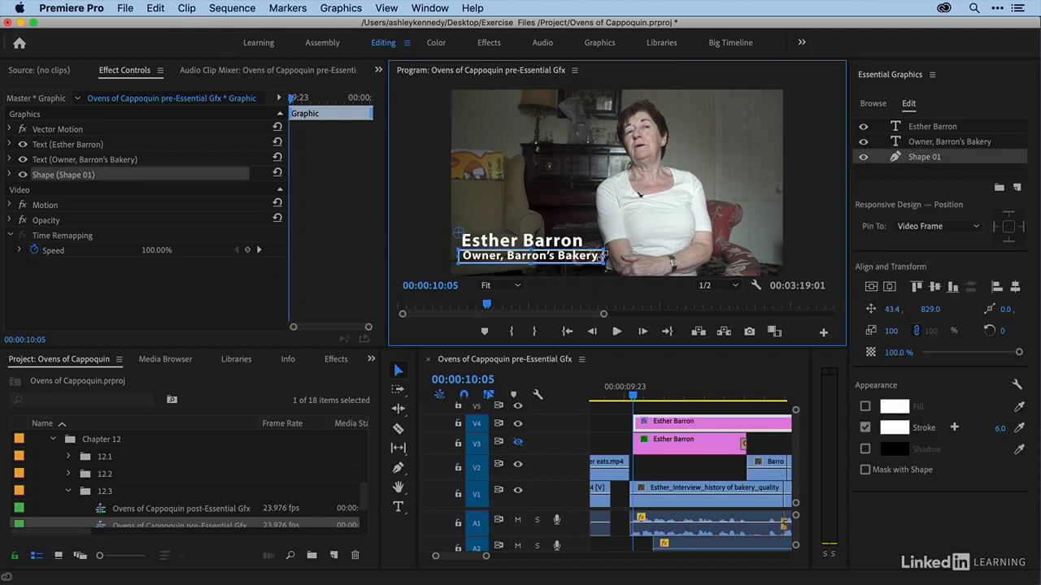
{"action": "left_click", "coordinate": [621, 260]}
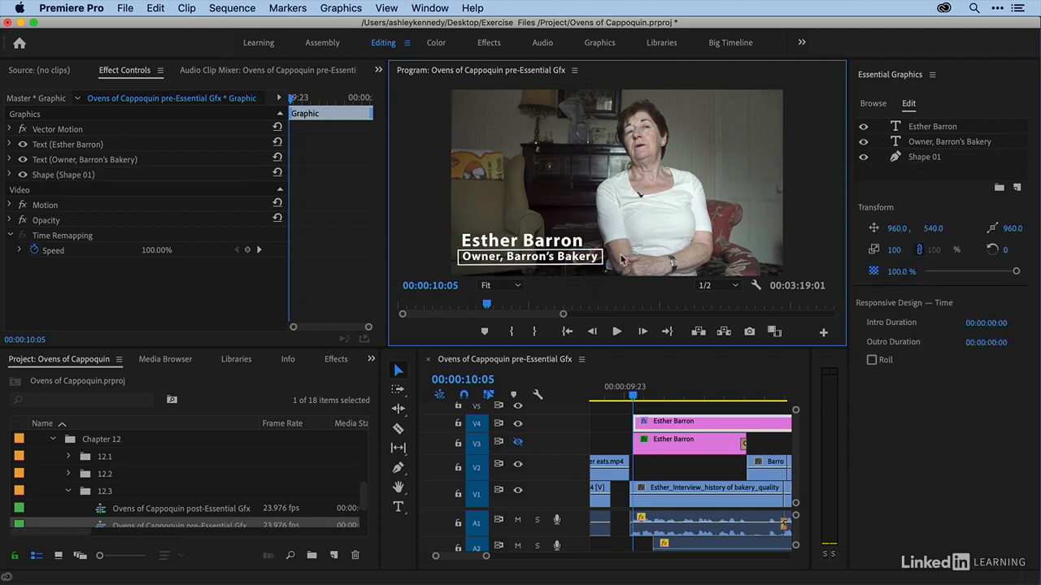
Step: Retype the second line as 'Baker', then undo back to 'Owner, Barron's Bakery'
{"action": "left_click", "coordinate": [523, 260]}
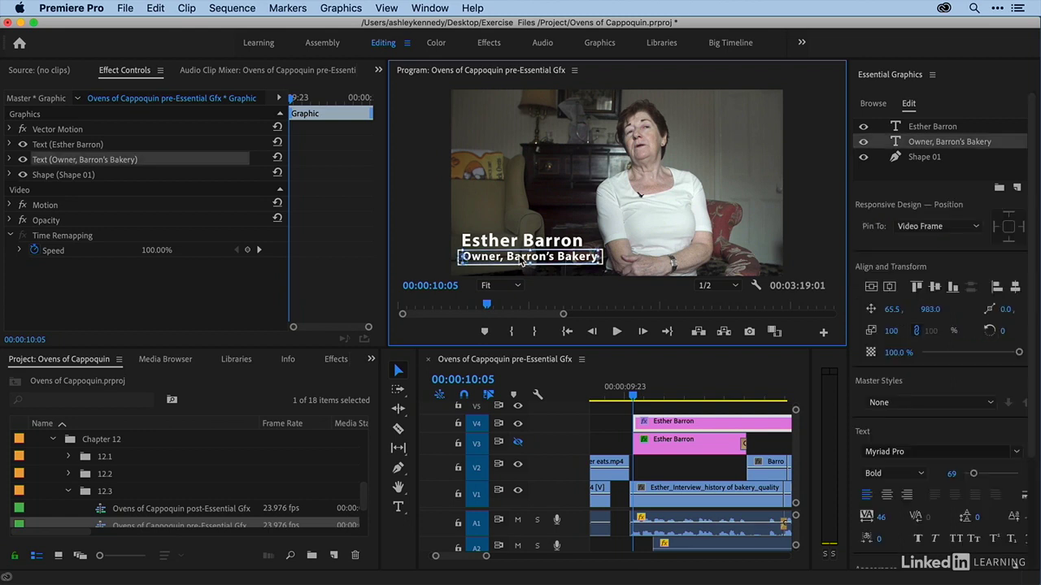
{"action": "double_click", "coordinate": [517, 259]}
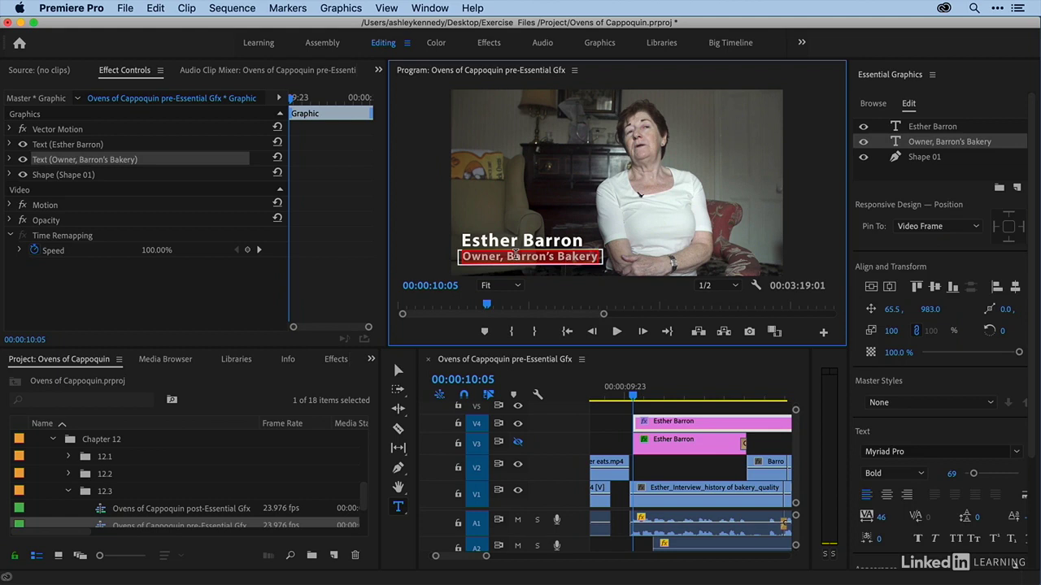
{"action": "type", "text": "Baker"}
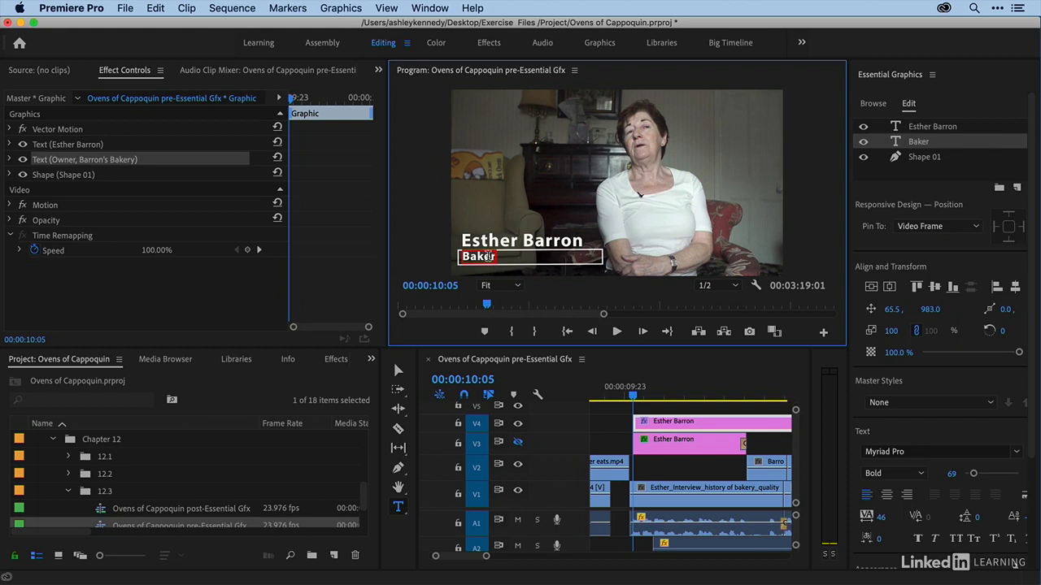
{"action": "key", "text": "super+z"}
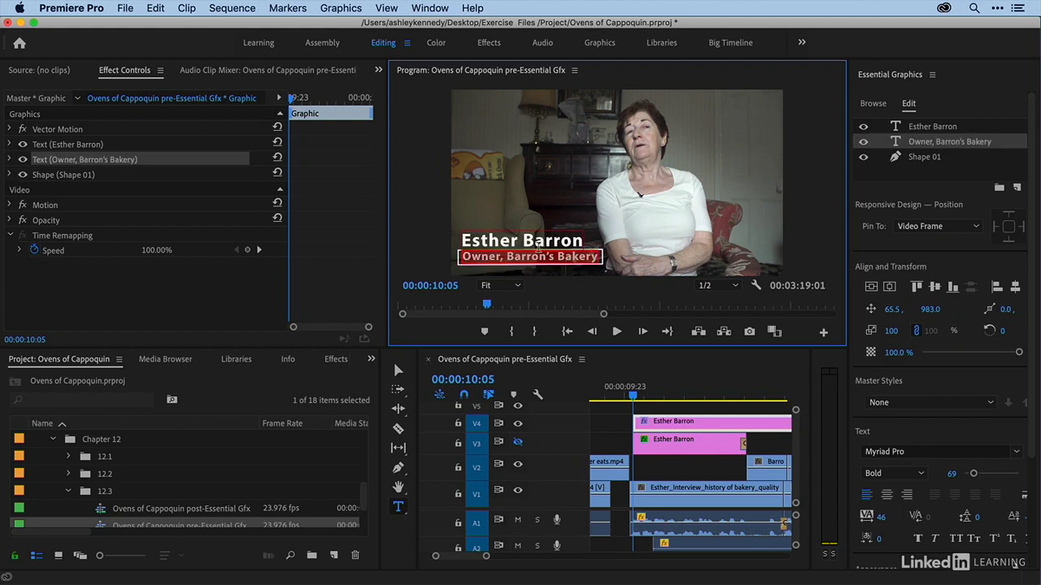
Step: Pin Shape 01 to the 'Owner, Barron's Bakery' layer via Responsive Design
{"action": "left_click", "coordinate": [917, 157]}
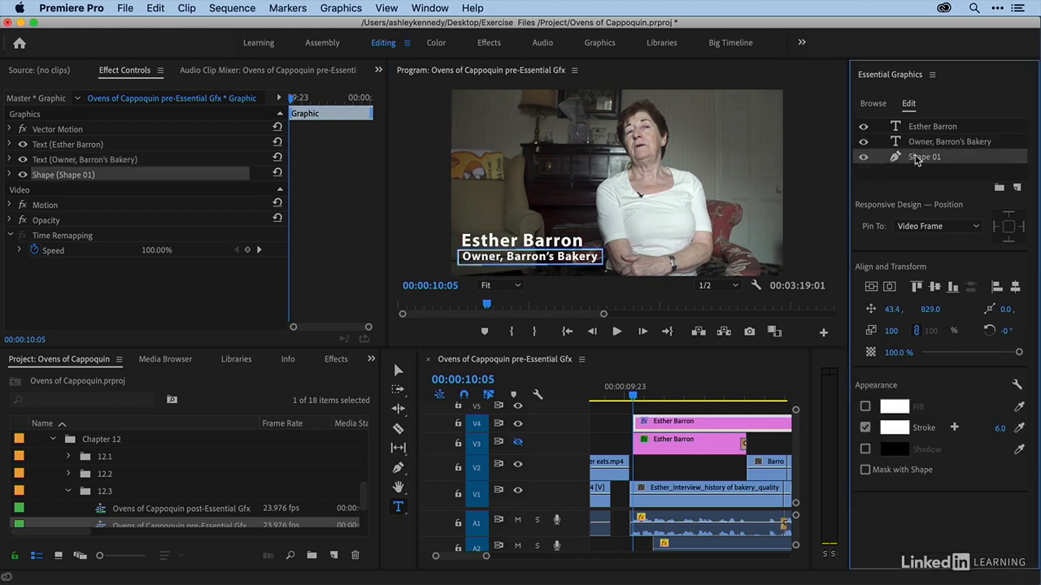
{"action": "left_click", "coordinate": [916, 143]}
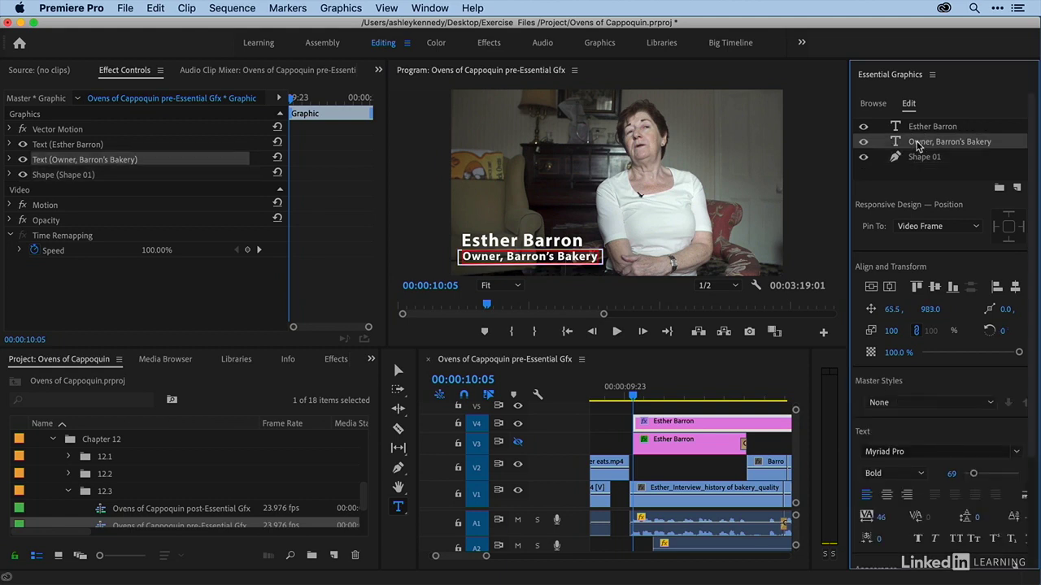
{"action": "left_click", "coordinate": [917, 158]}
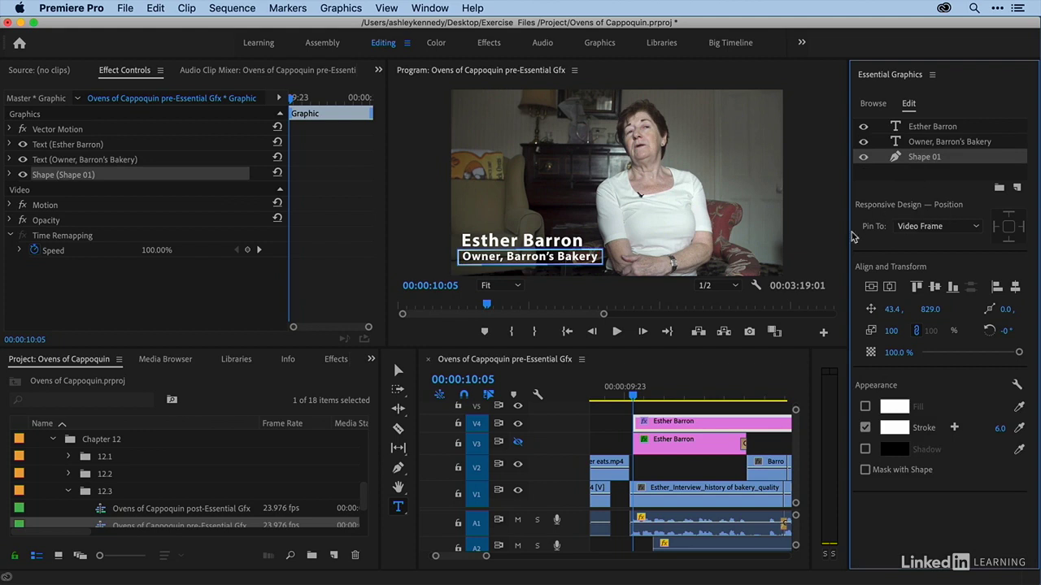
{"action": "left_click", "coordinate": [923, 230]}
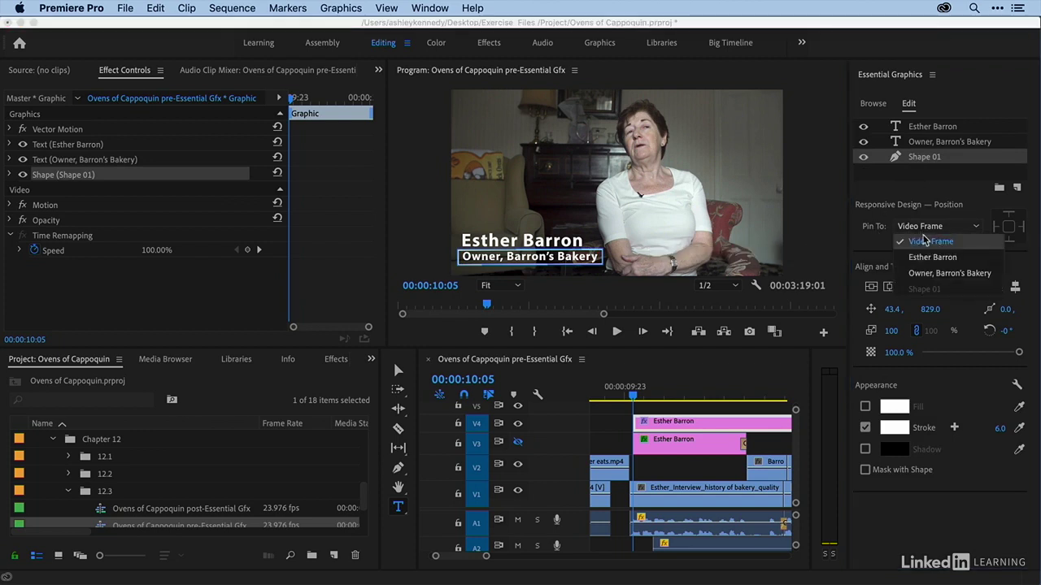
{"action": "left_click", "coordinate": [952, 274]}
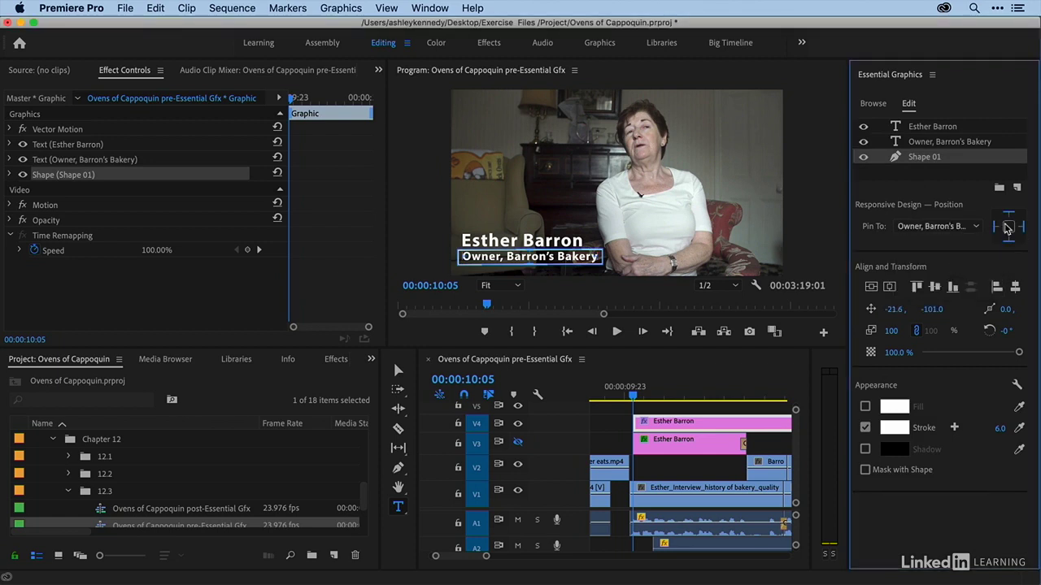
Step: Try 'Baker' and 'Best Baker in the World' as the caption, then restore 'Owner, Barron's Bakery'
{"action": "left_click", "coordinate": [913, 143]}
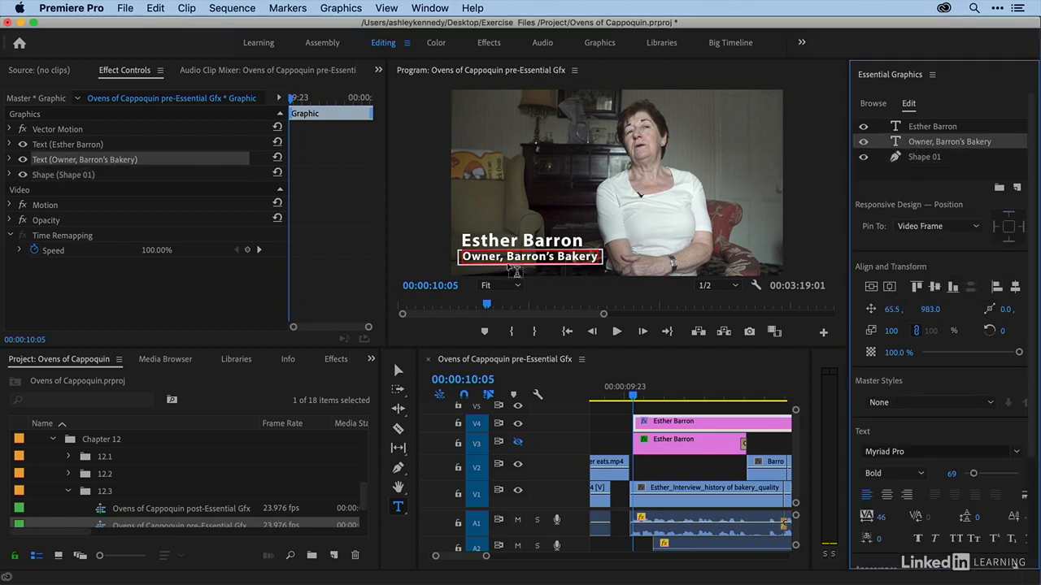
{"action": "left_click", "coordinate": [519, 254]}
{"action": "key", "text": "ctrl+a"}
{"action": "type", "text": "Baker"}
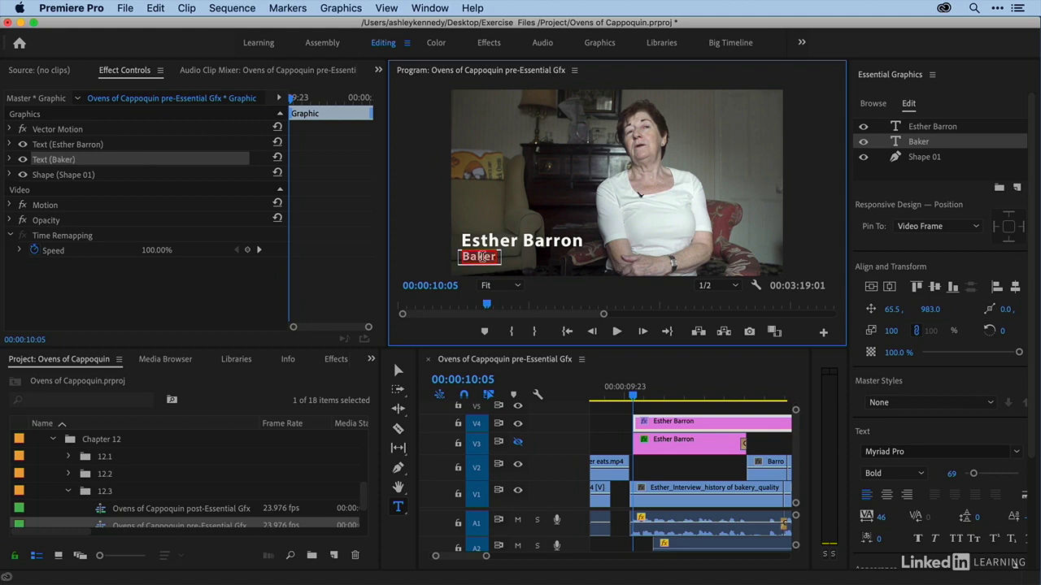
{"action": "key", "text": "ctrl+a"}
{"action": "type", "text": "Best Baker in t"}
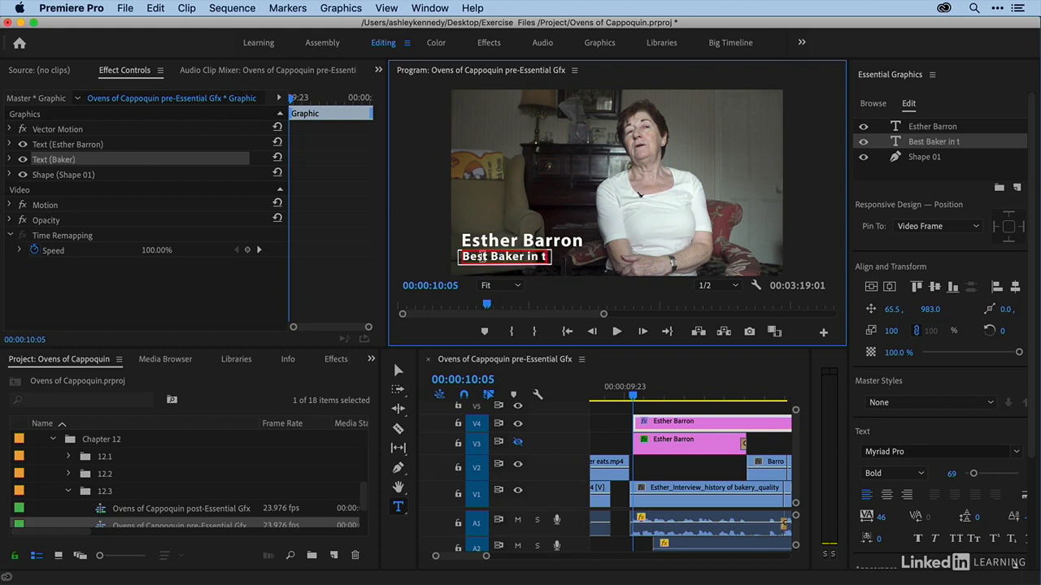
{"action": "type", "text": "he World"}
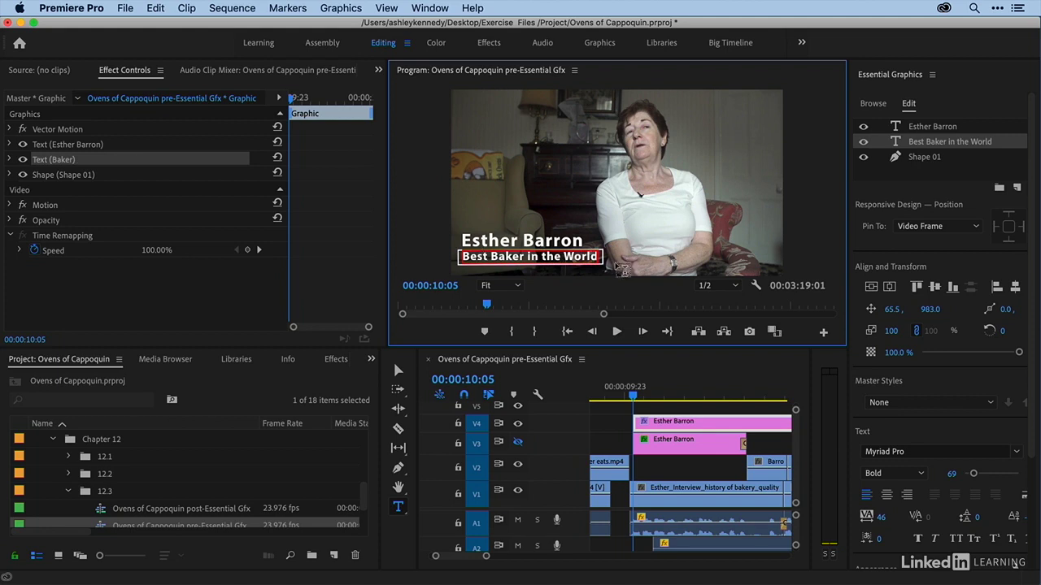
{"action": "double_click", "coordinate": [567, 257]}
{"action": "key", "text": "super+a"}
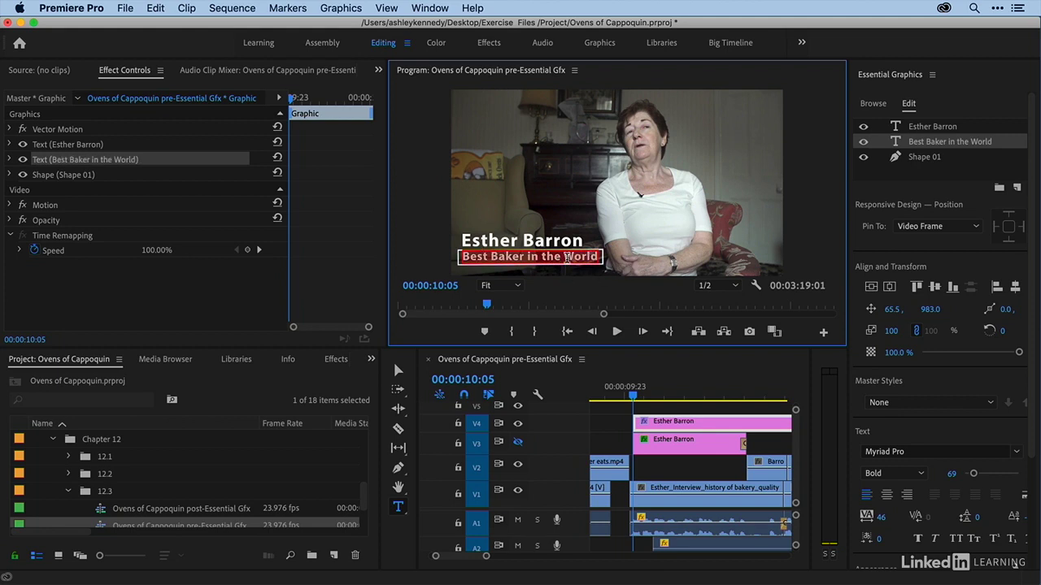
{"action": "type", "text": "Owner, Barron's Bakery"}
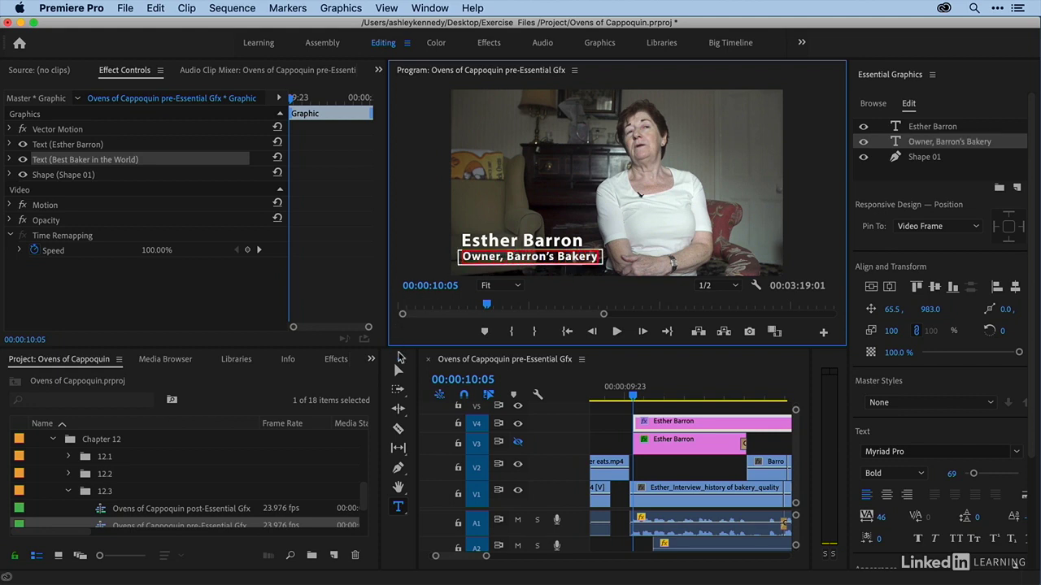
{"action": "left_click", "coordinate": [397, 370]}
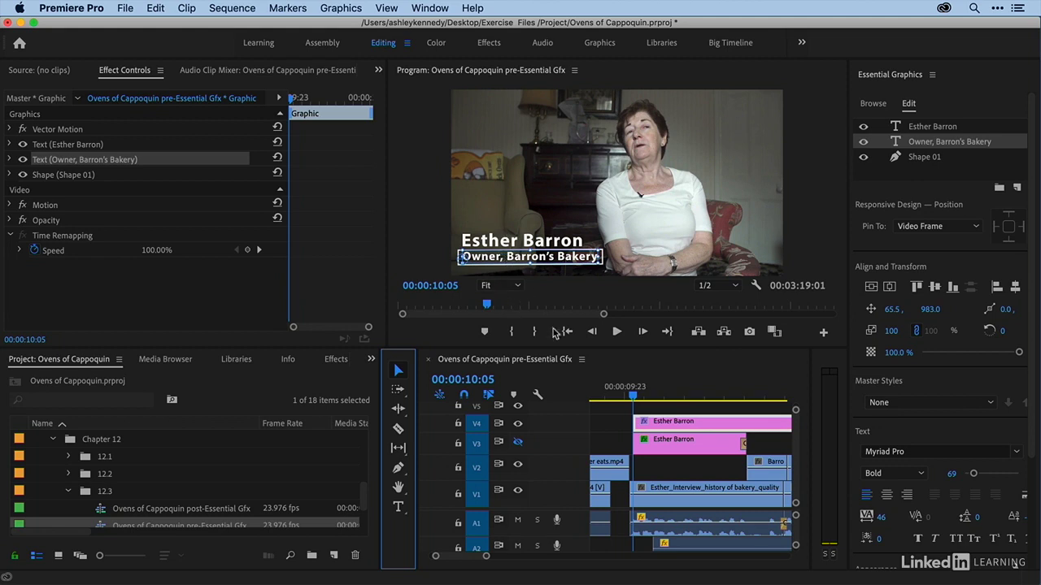
Step: Preview the V3 reference lower third's animation, then switch back to the new V4 title
{"action": "left_click", "coordinate": [518, 423]}
{"action": "left_click", "coordinate": [517, 442]}
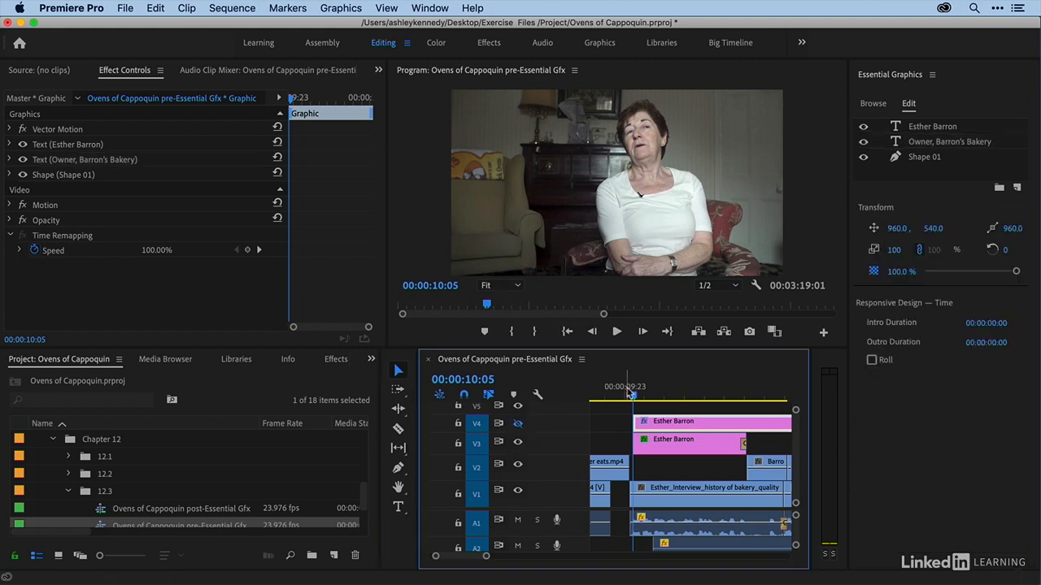
{"action": "left_click", "coordinate": [636, 394]}
{"action": "left_click_drag", "start_coordinate": [636, 394], "coordinate": [669, 397]}
{"action": "left_click", "coordinate": [517, 423]}
{"action": "left_click", "coordinate": [518, 442]}
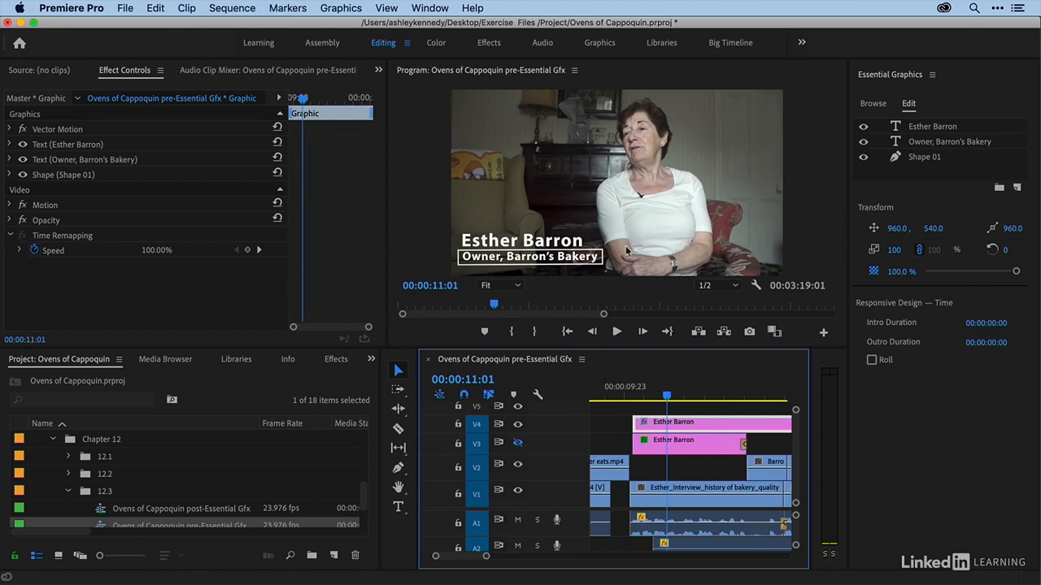
{"action": "left_click", "coordinate": [941, 128]}
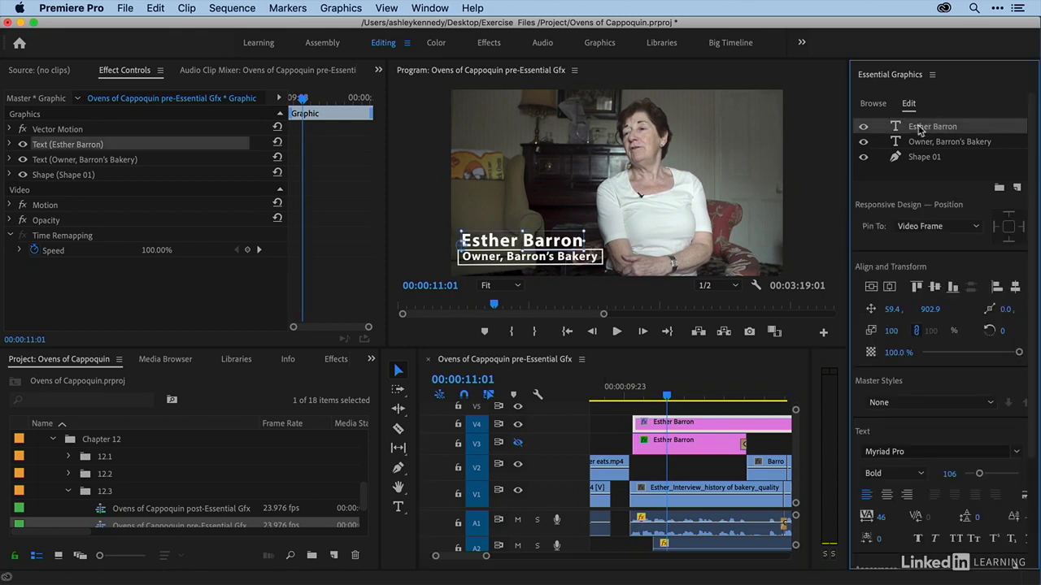
{"action": "left_click", "coordinate": [871, 309]}
{"action": "left_click_drag", "start_coordinate": [660, 396], "coordinate": [633, 396]}
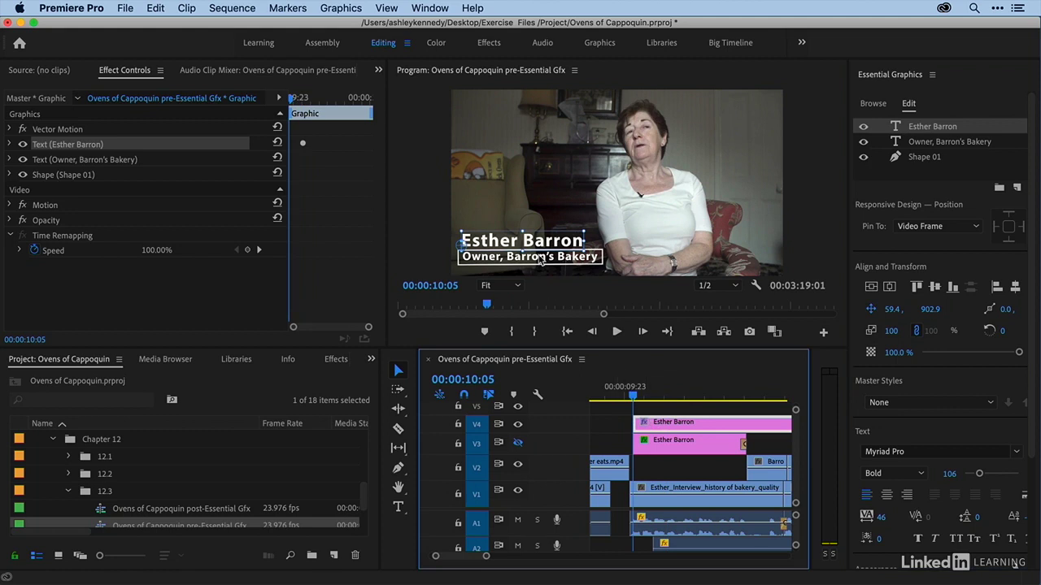
{"action": "left_click_drag", "start_coordinate": [547, 242], "coordinate": [546, 221]}
{"action": "key", "text": "shift+Up"}
{"action": "key", "text": "shift+Up"}
{"action": "key", "text": "shift+Up"}
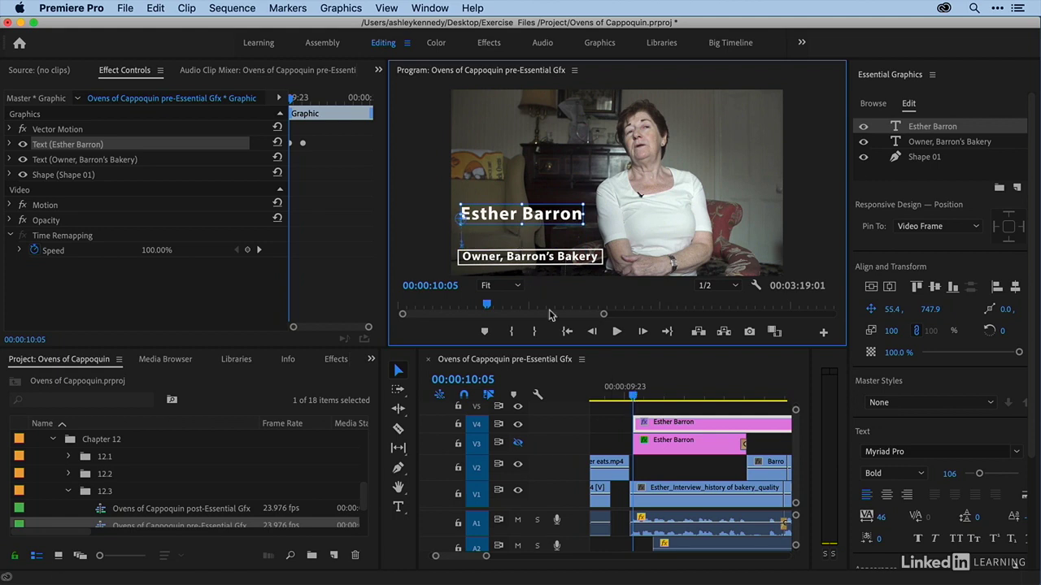
{"action": "key", "text": "space"}
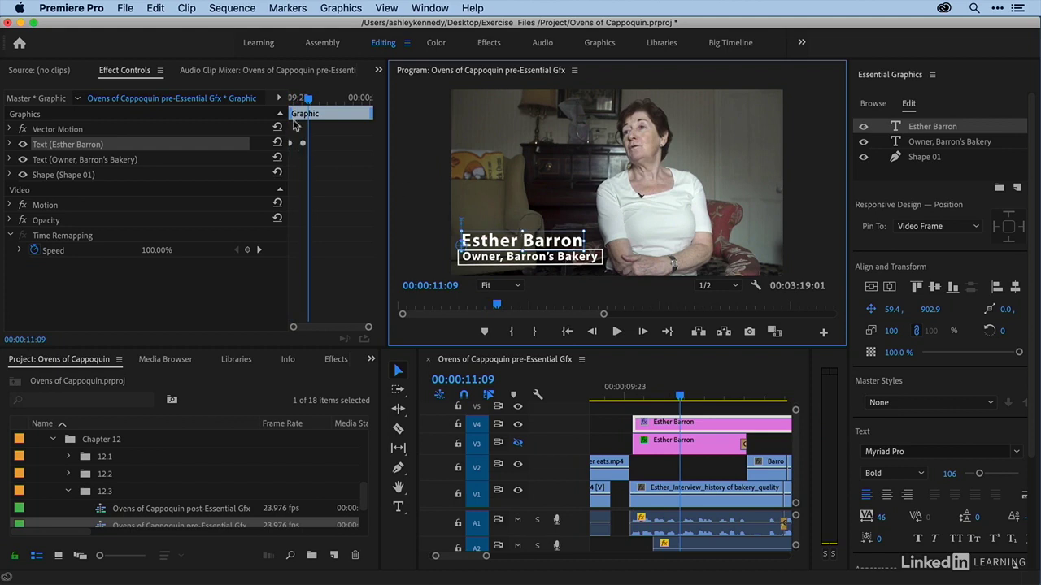
{"action": "left_click_drag", "start_coordinate": [305, 97], "coordinate": [301, 99]}
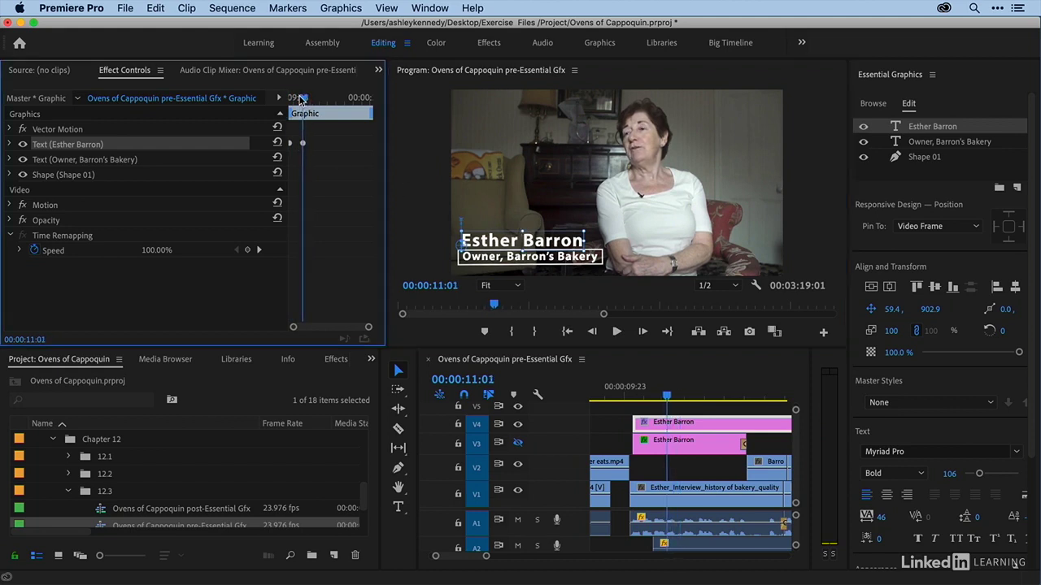
Step: Keyframe the name's Opacity from 0% at the first frame and play the fade-in
{"action": "left_click", "coordinate": [766, 376]}
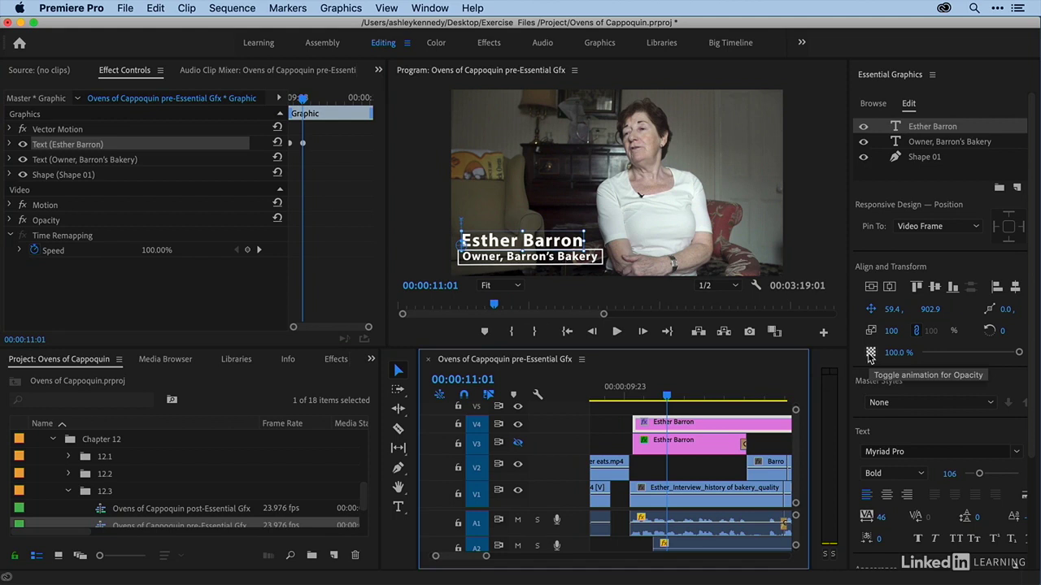
{"action": "left_click", "coordinate": [870, 354]}
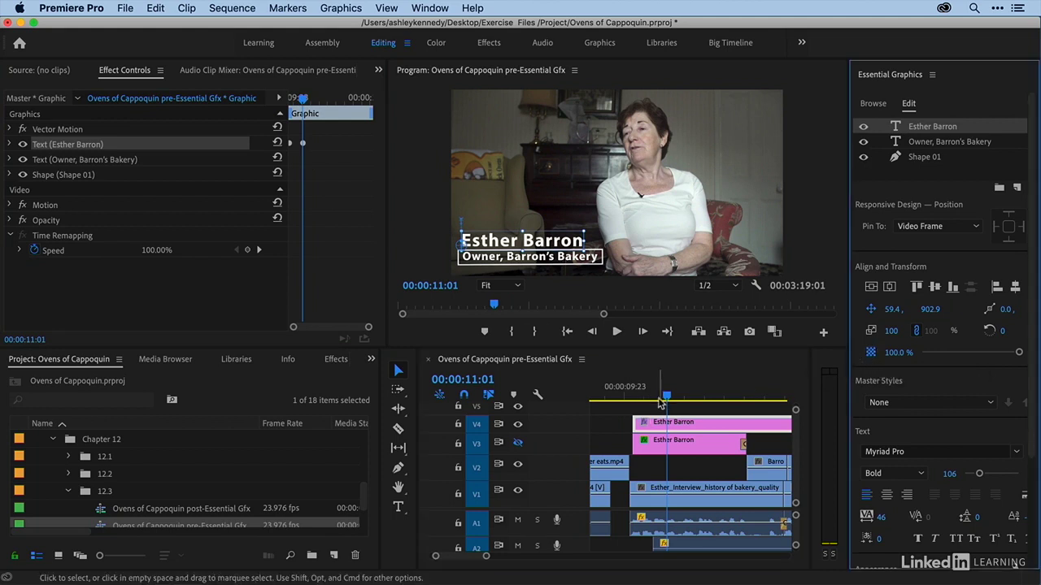
{"action": "left_click", "coordinate": [633, 395]}
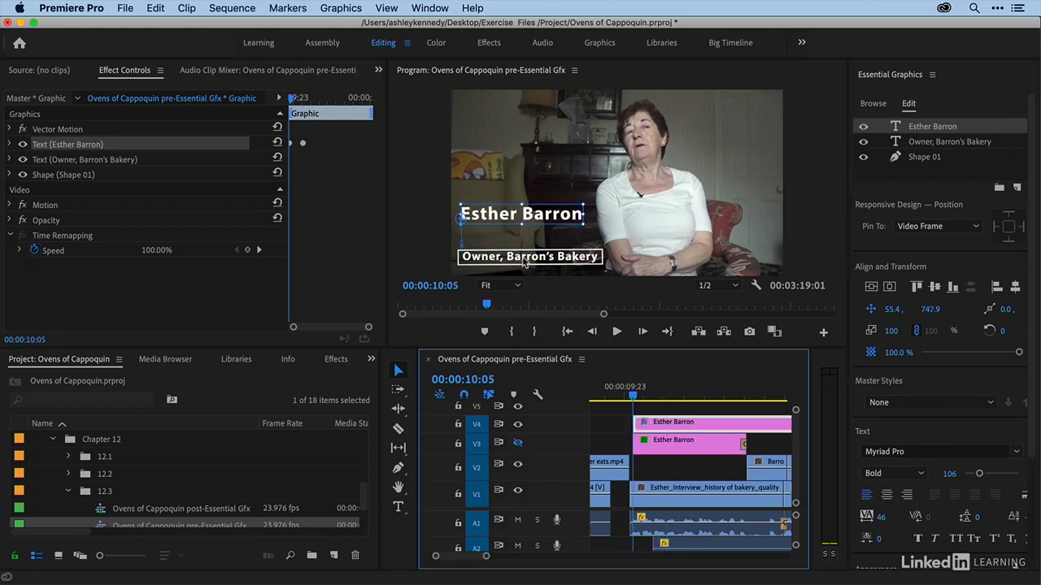
{"action": "left_click_drag", "start_coordinate": [1019, 352], "coordinate": [859, 359]}
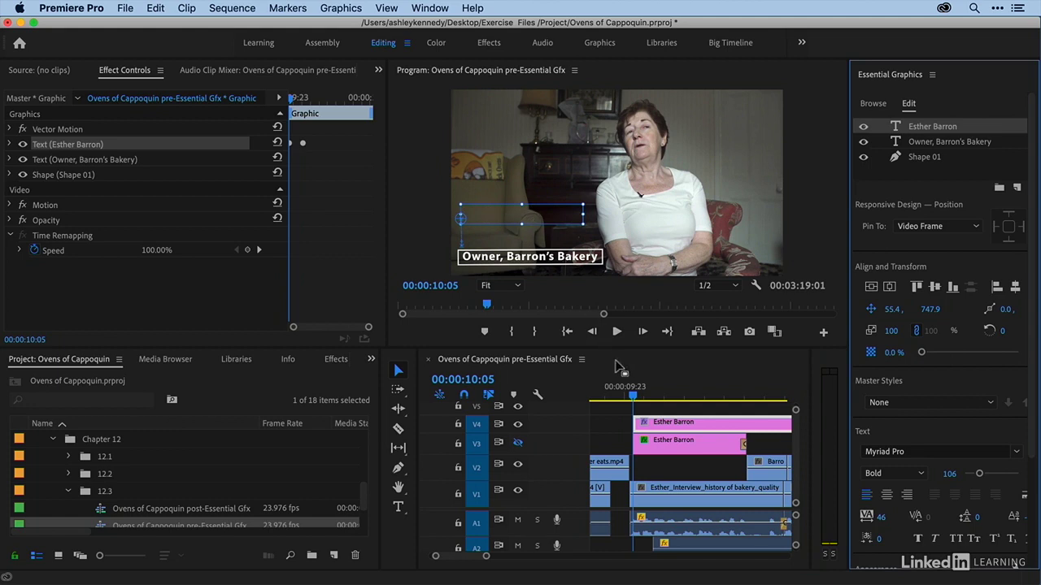
{"action": "left_click", "coordinate": [636, 395]}
{"action": "key", "text": "space"}
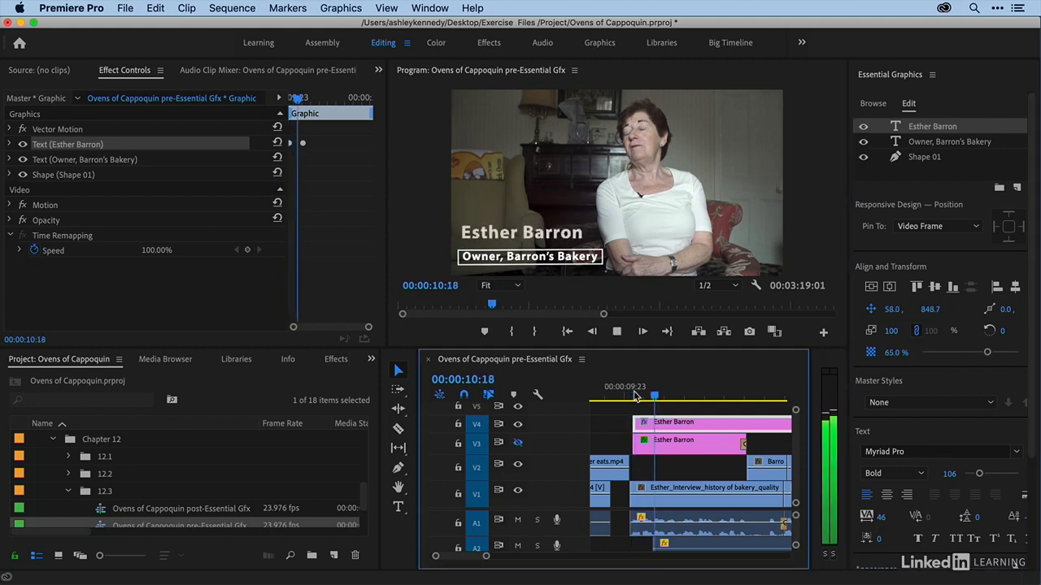
Step: Scrub and play from 10:05 to check both title lines animating in
{"action": "left_click", "coordinate": [302, 98]}
{"action": "key", "text": "Right"}
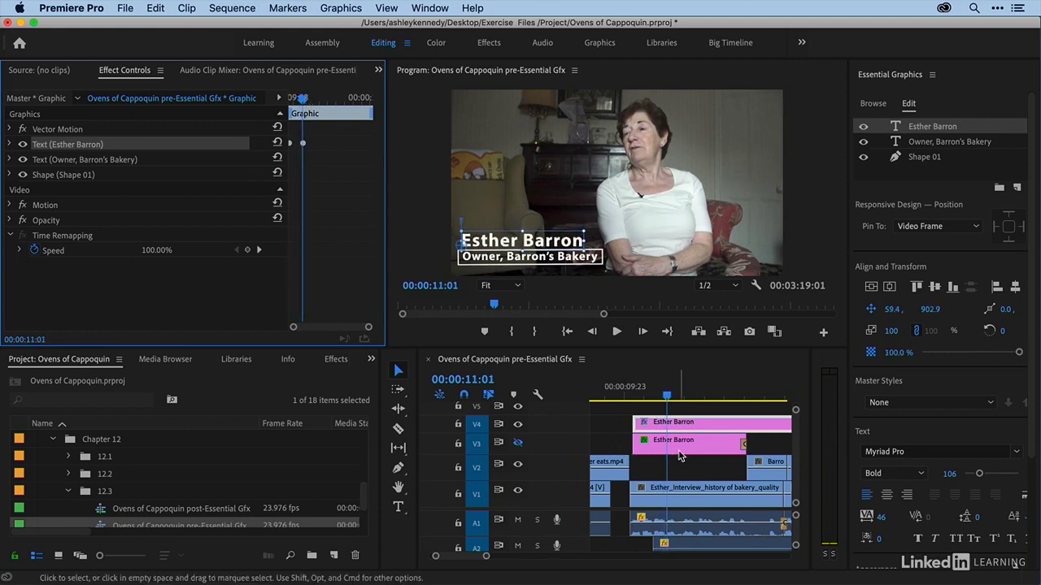
{"action": "left_click", "coordinate": [962, 144]}
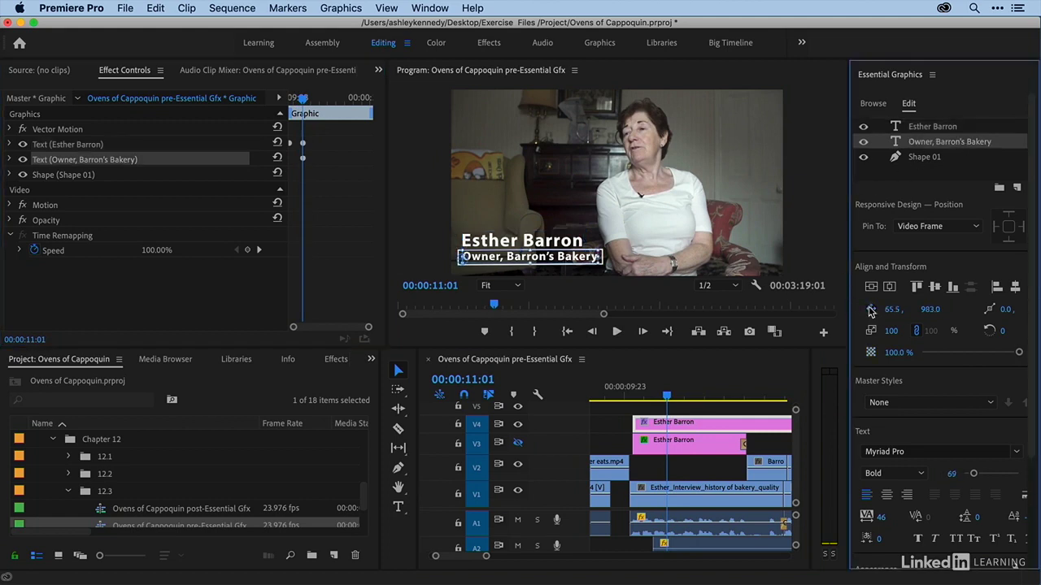
{"action": "left_click", "coordinate": [650, 395]}
{"action": "left_click_drag", "start_coordinate": [651, 394], "coordinate": [633, 394]}
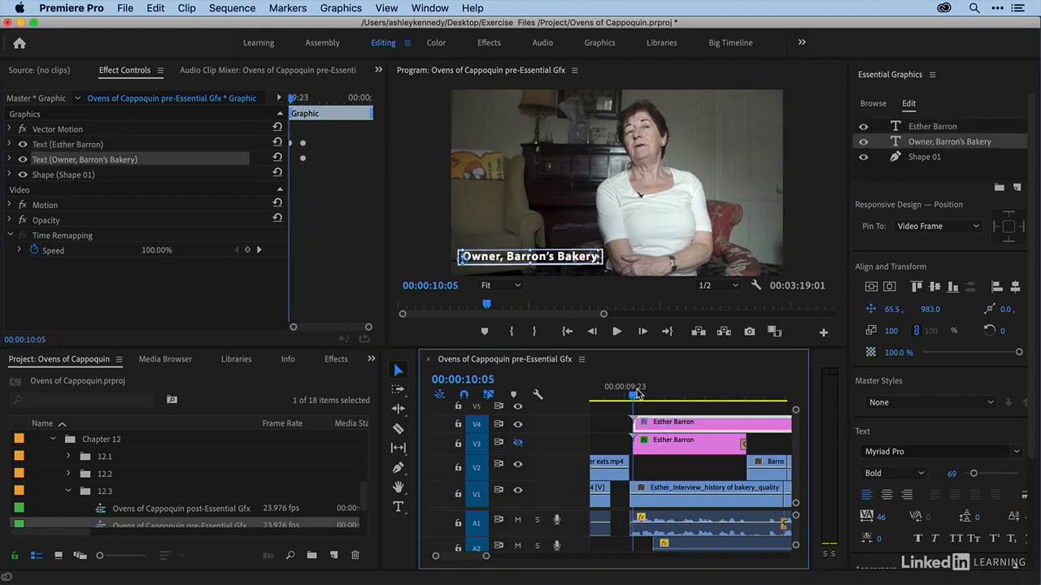
{"action": "left_click", "coordinate": [557, 267]}
{"action": "key", "text": "Right"}
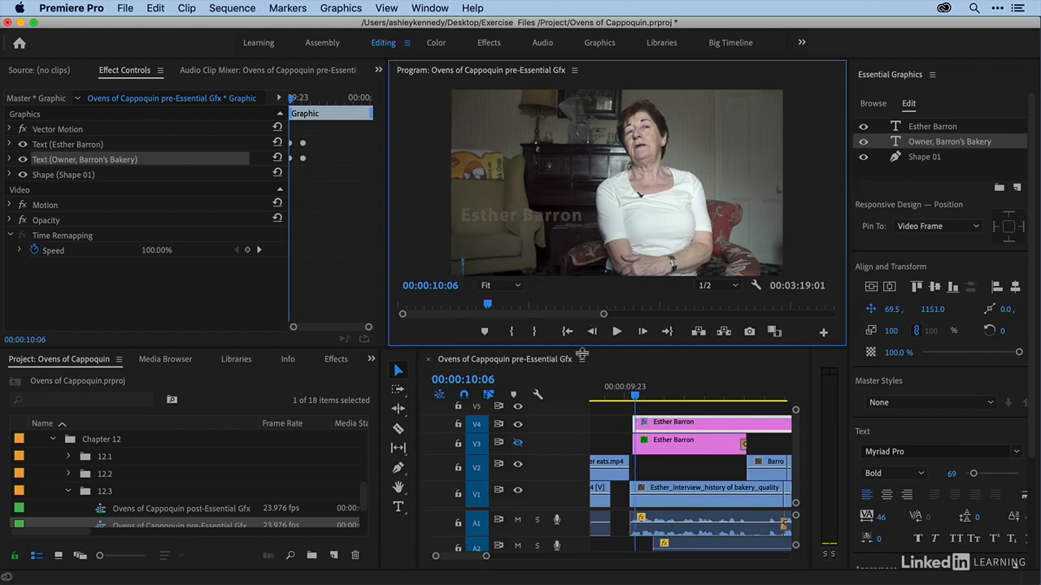
{"action": "left_click", "coordinate": [633, 397]}
{"action": "key", "text": "space"}
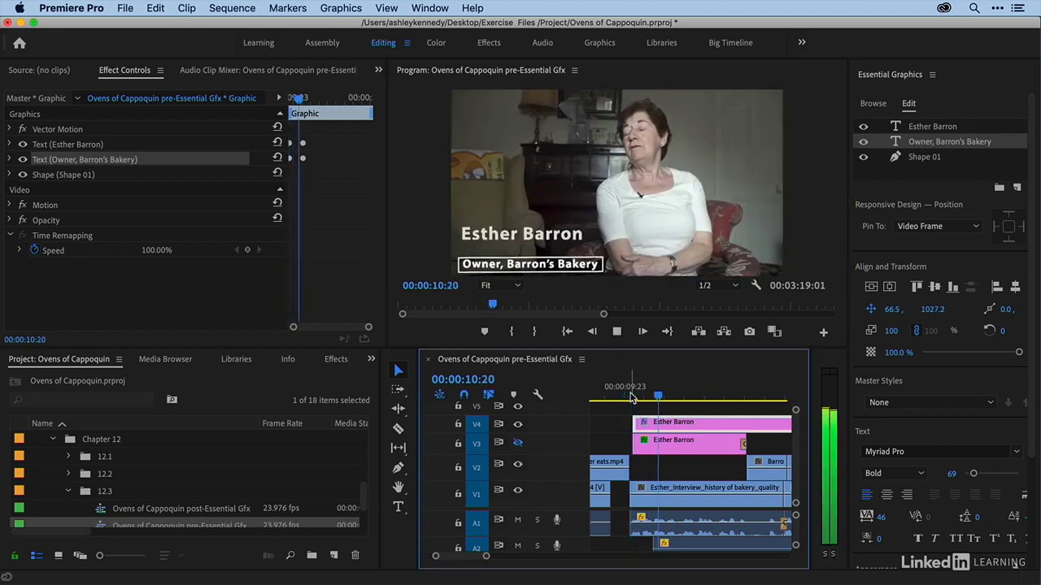
{"action": "key", "text": "space"}
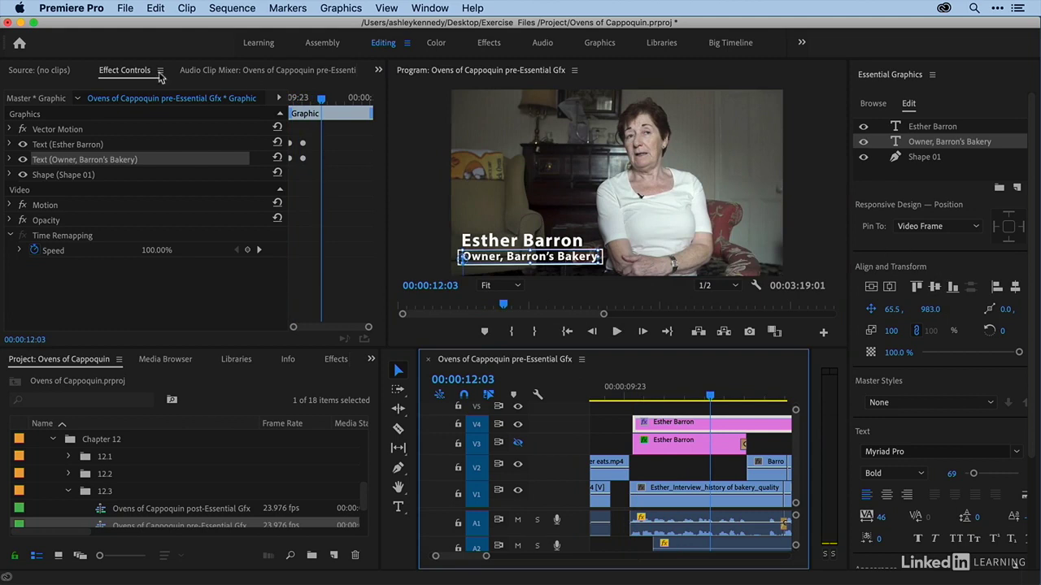
{"action": "left_click", "coordinate": [10, 144]}
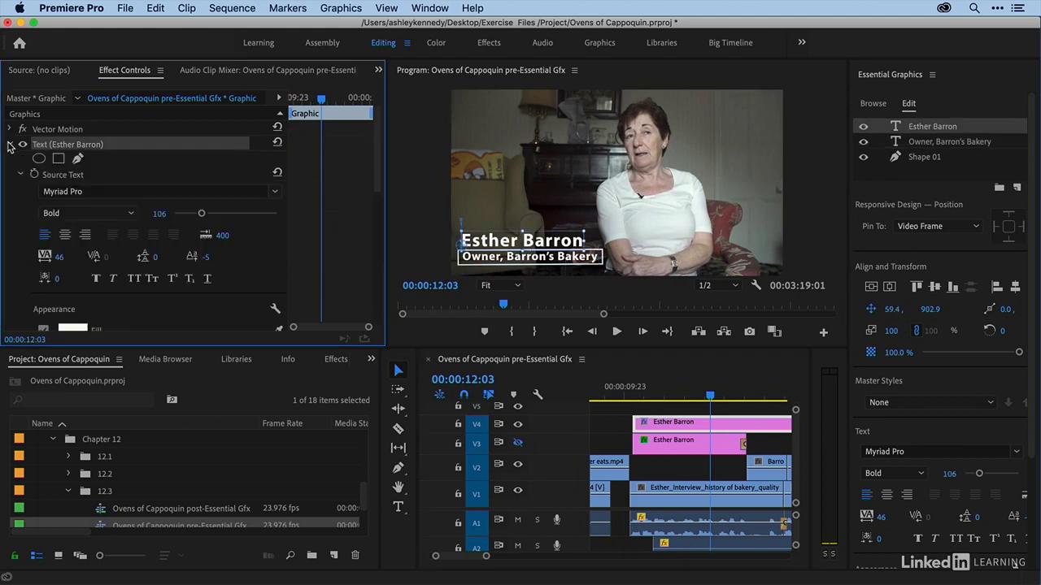
{"action": "left_click", "coordinate": [20, 188]}
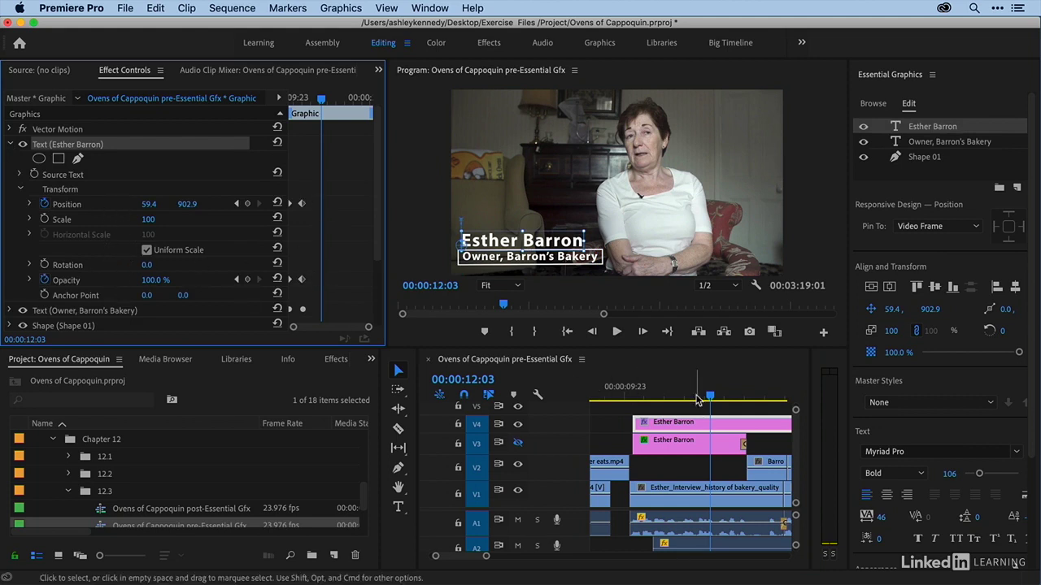
{"action": "left_click", "coordinate": [478, 512]}
Step: Browse the graphics templates, checking Adobe Stock before returning to the locally installed ones
{"action": "scroll", "coordinate": [480, 514], "scroll_direction": "up", "scroll_amount": 1}
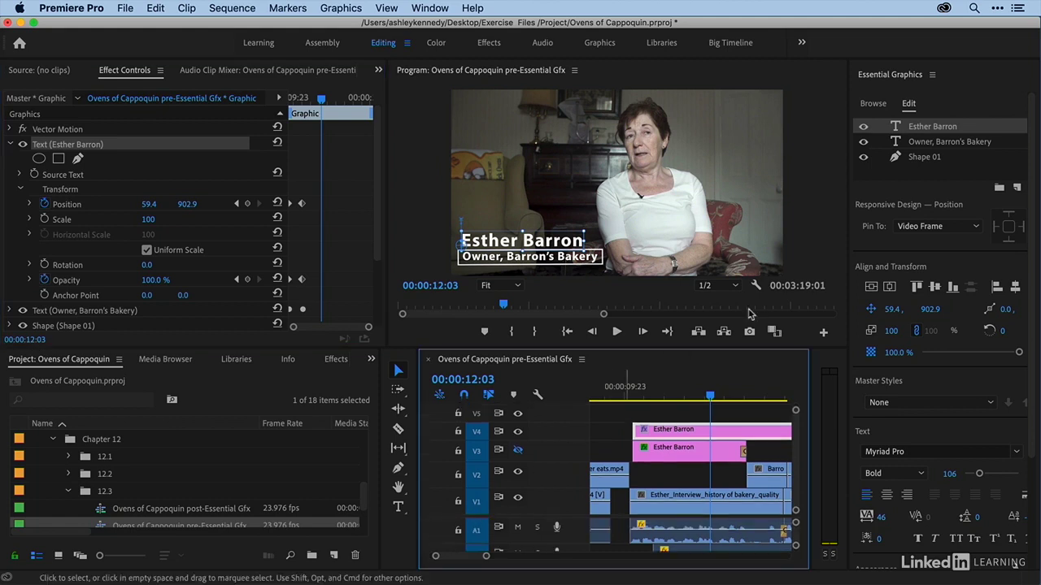
{"action": "left_click", "coordinate": [873, 105]}
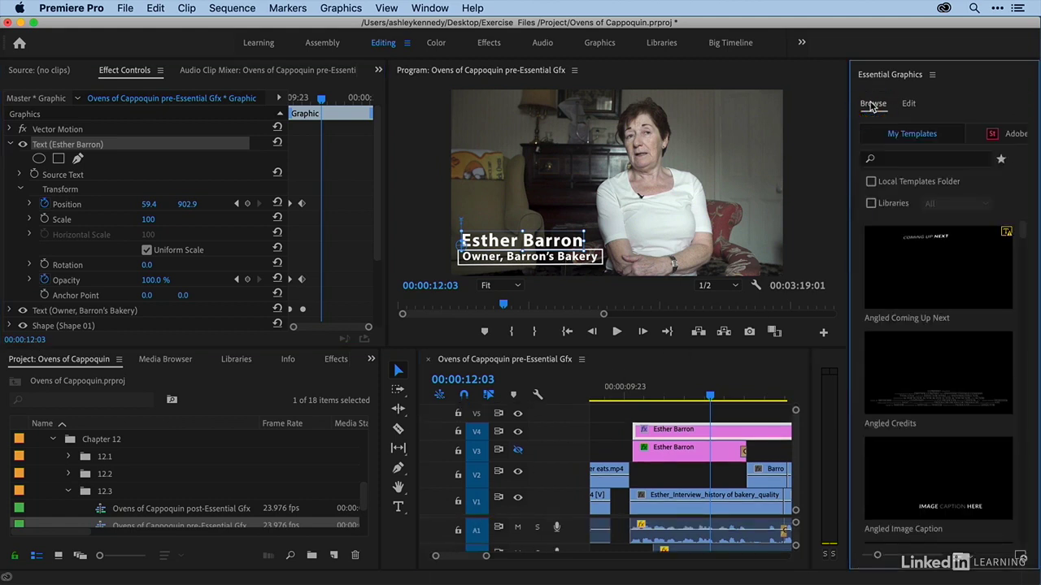
{"action": "left_click", "coordinate": [1011, 135]}
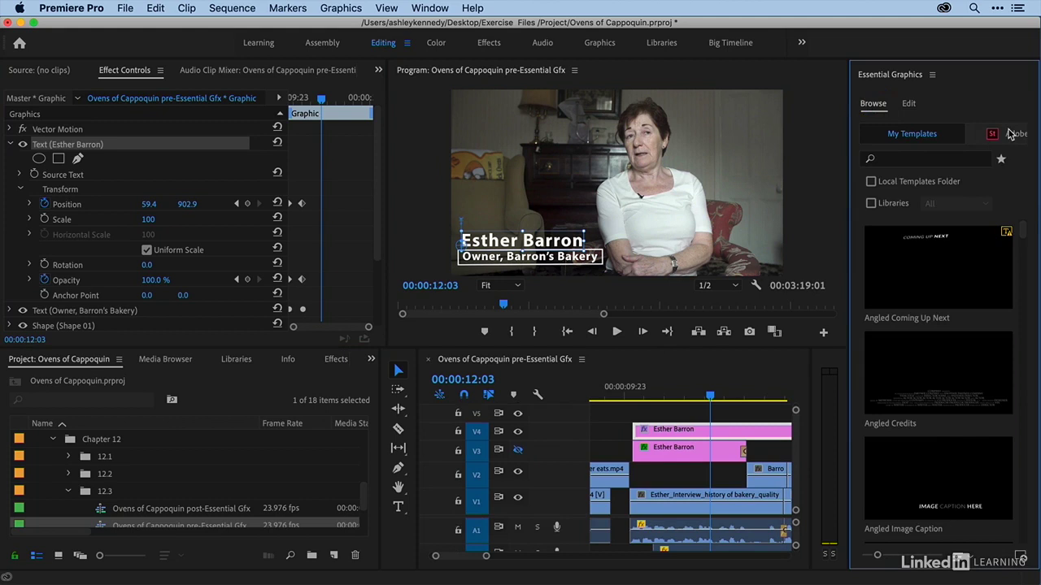
{"action": "left_click", "coordinate": [921, 135]}
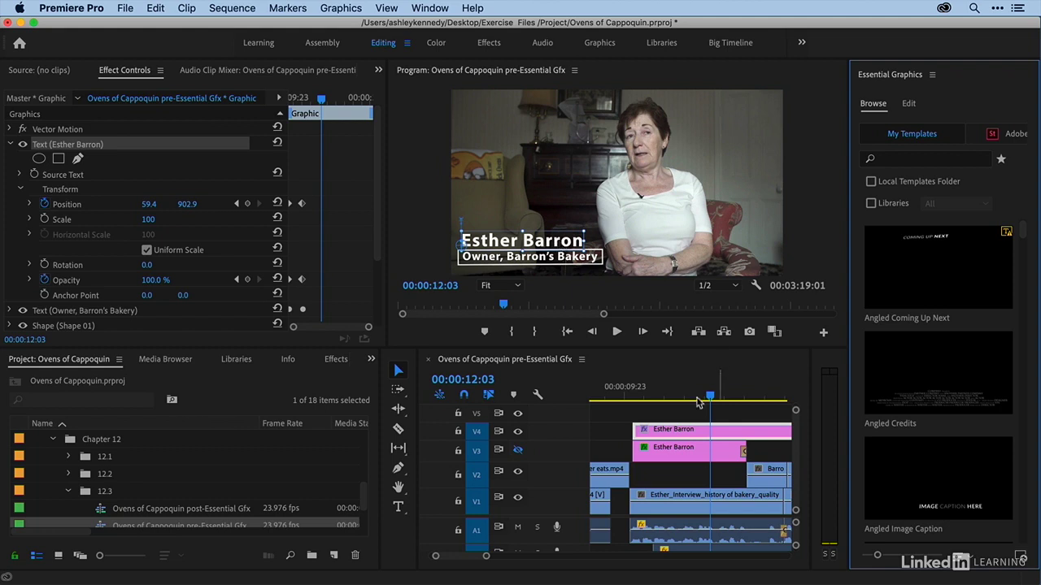
Step: Hide the interviewee's name title and search the templates for 'lower third'
{"action": "left_click", "coordinate": [517, 431]}
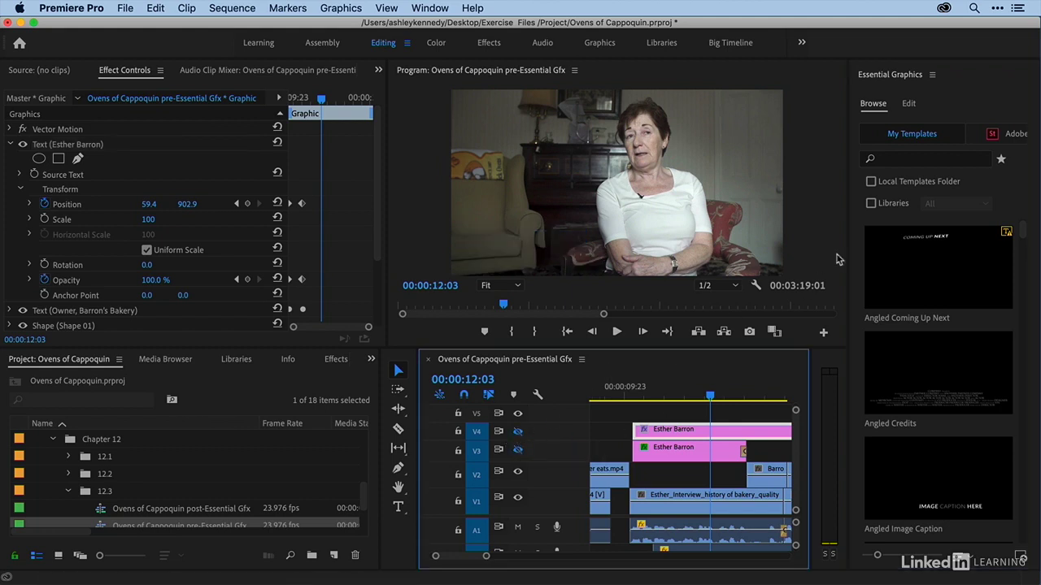
{"action": "left_click", "coordinate": [907, 159]}
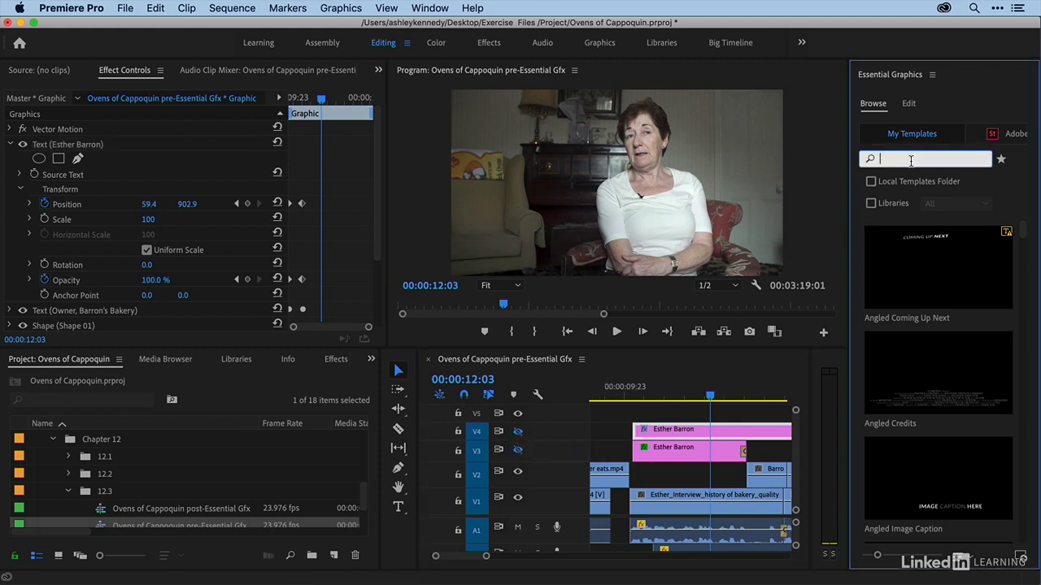
{"action": "type", "text": "lower third"}
{"action": "key", "text": "Return"}
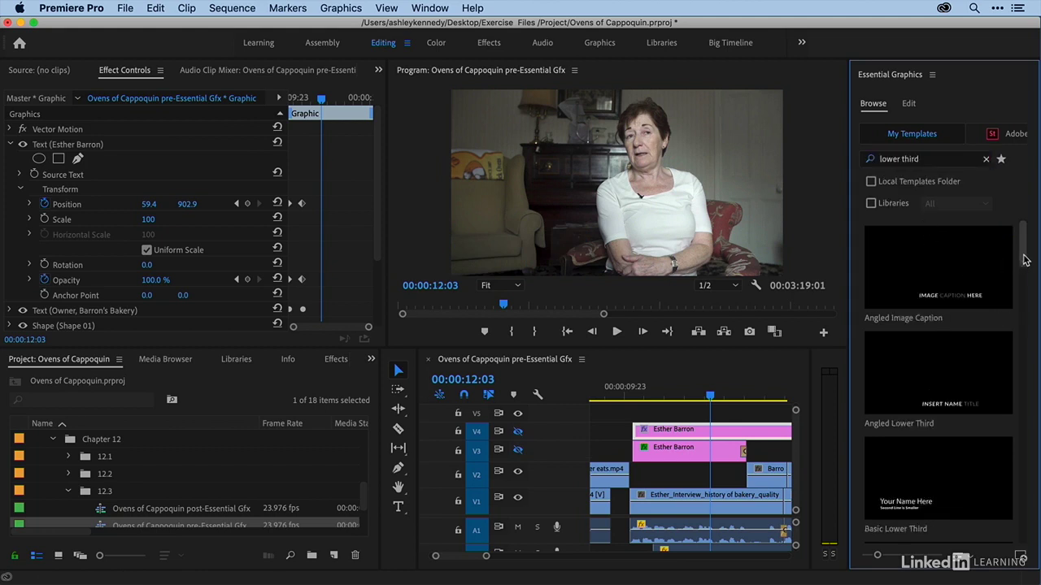
{"action": "left_click_drag", "start_coordinate": [1024, 260], "coordinate": [1036, 314]}
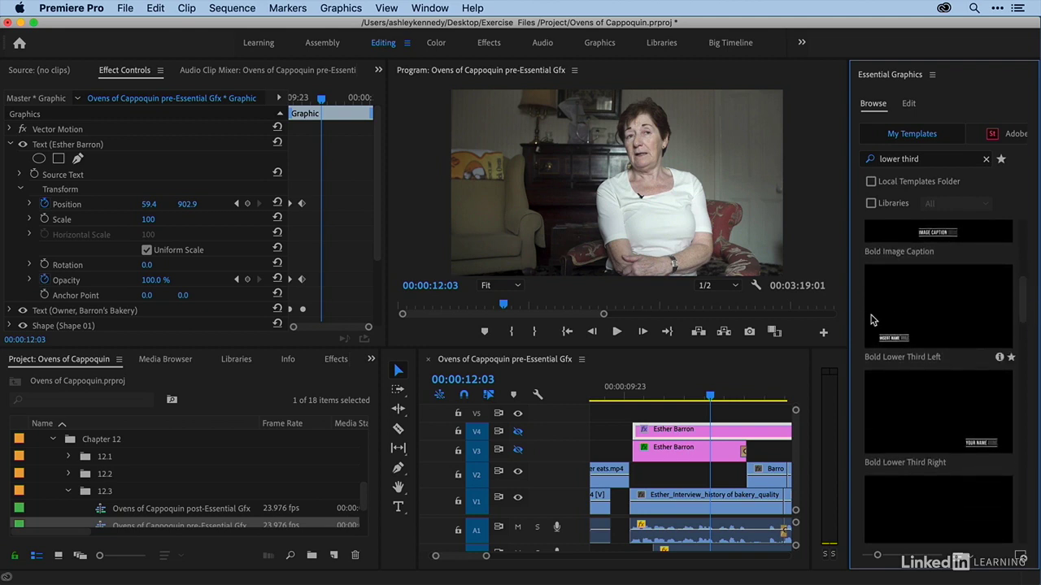
Step: Place Bold Lower Third Left on a new track above V4, shortened by about two seconds
{"action": "left_click", "coordinate": [920, 314]}
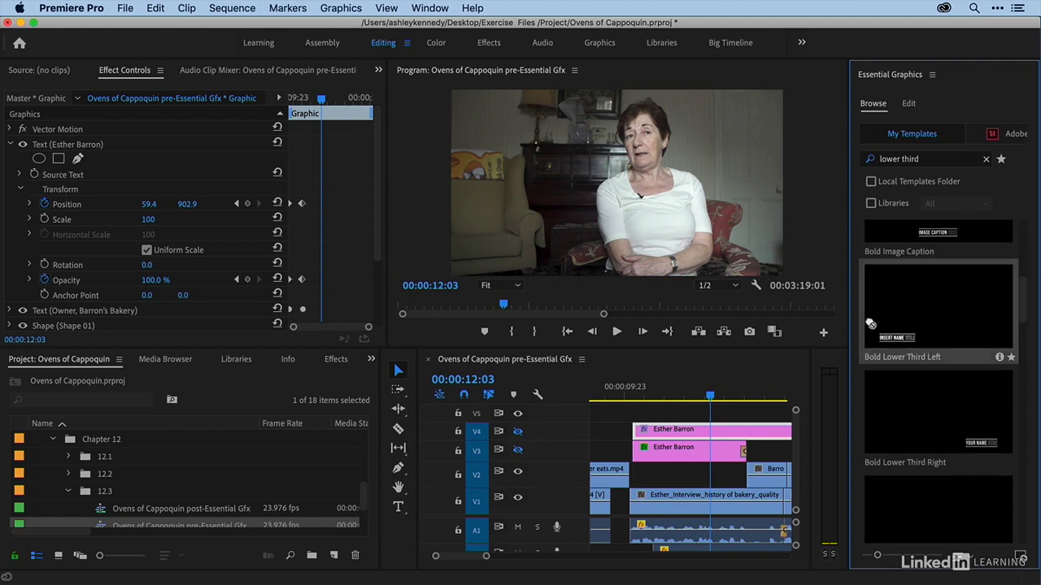
{"action": "left_click_drag", "start_coordinate": [727, 389], "coordinate": [635, 412]}
{"action": "key", "text": "="}
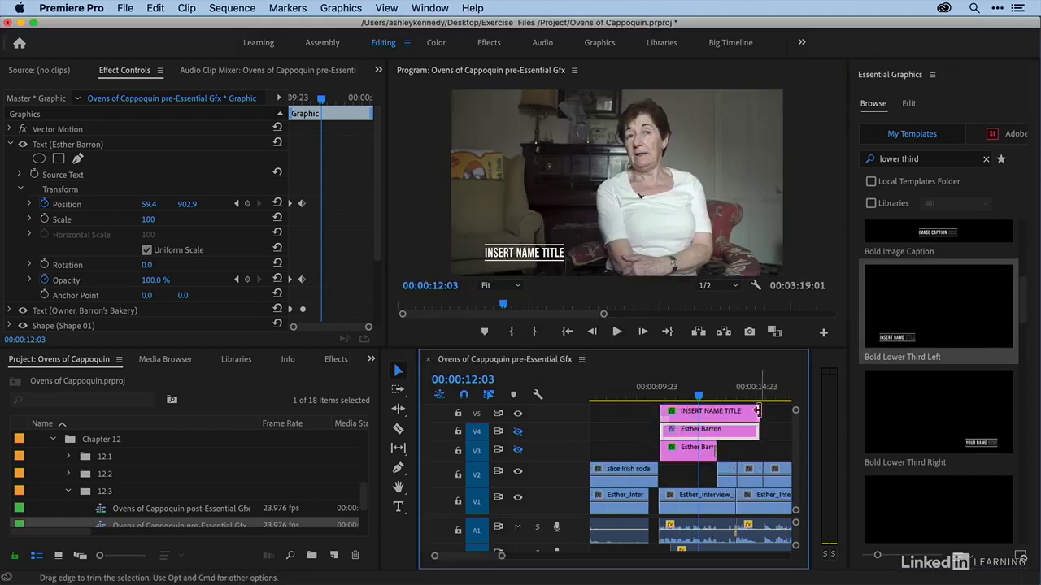
{"action": "left_click_drag", "start_coordinate": [753, 410], "coordinate": [715, 430]}
{"action": "left_click", "coordinate": [695, 392]}
Step: Replace the INSERT NAME TITLE text with the interviewee's name, shifted slightly left and up
{"action": "left_click", "coordinate": [691, 411]}
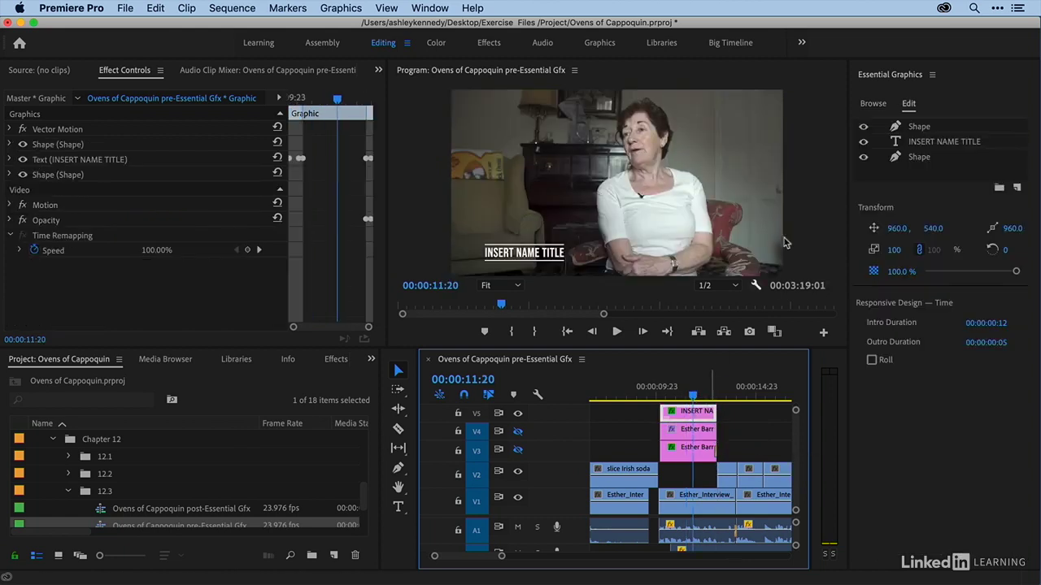
{"action": "left_click", "coordinate": [915, 134]}
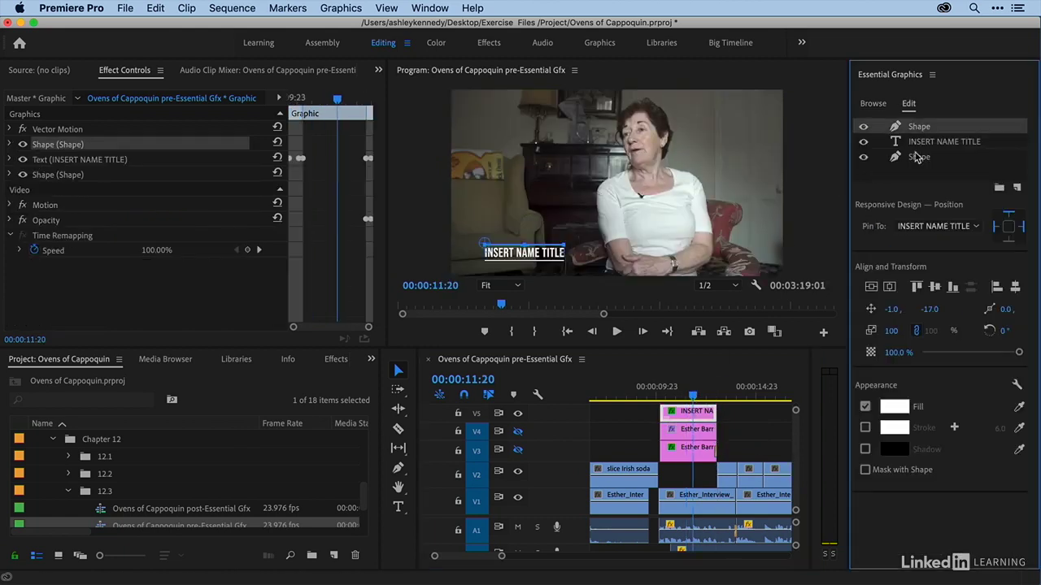
{"action": "left_click", "coordinate": [917, 156]}
{"action": "left_click", "coordinate": [917, 144]}
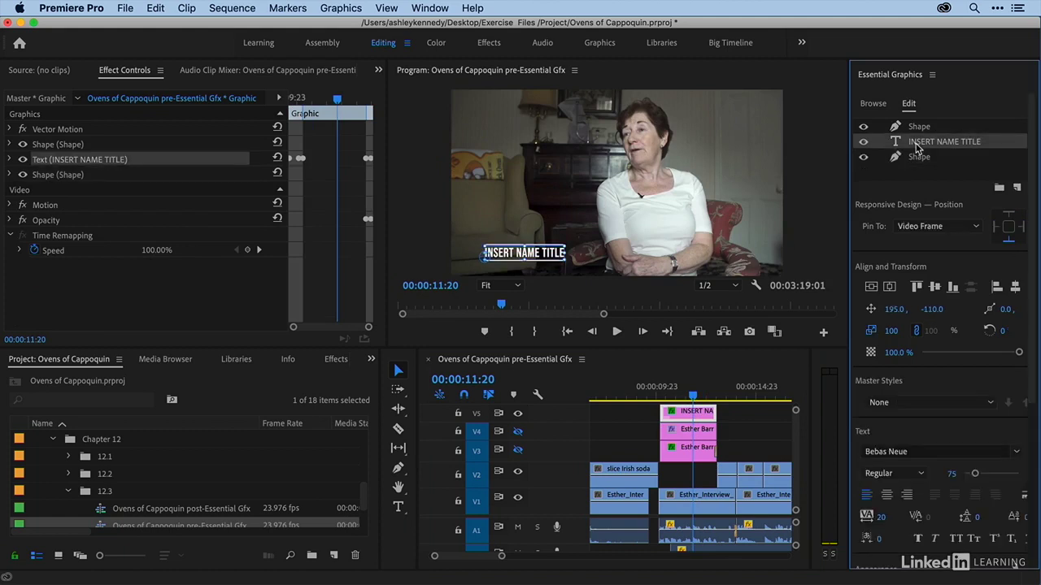
{"action": "double_click", "coordinate": [543, 254]}
{"action": "type", "text": "Esther barron"}
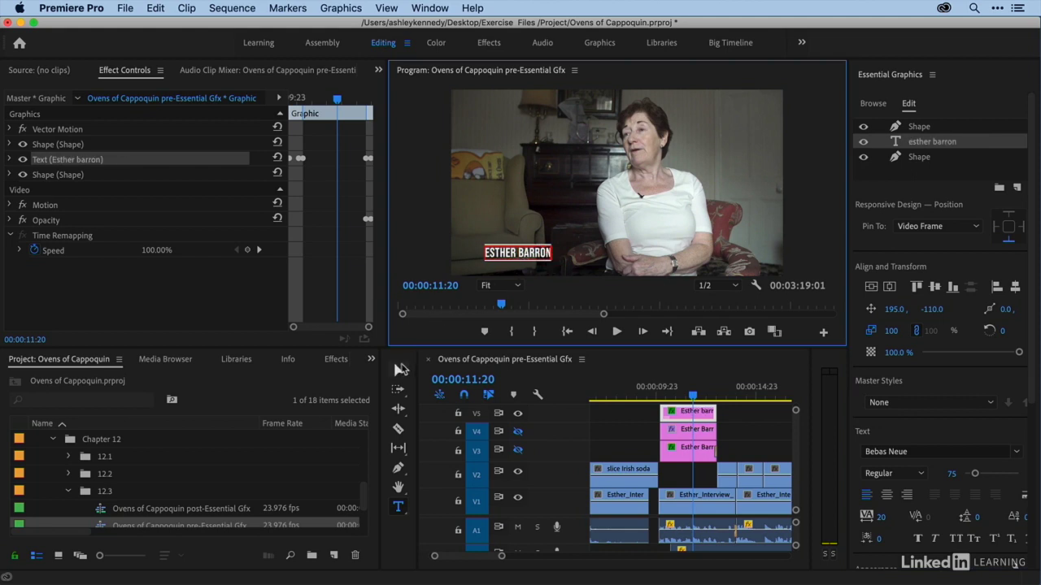
{"action": "left_click", "coordinate": [398, 370]}
{"action": "left_click_drag", "start_coordinate": [502, 258], "coordinate": [491, 257]}
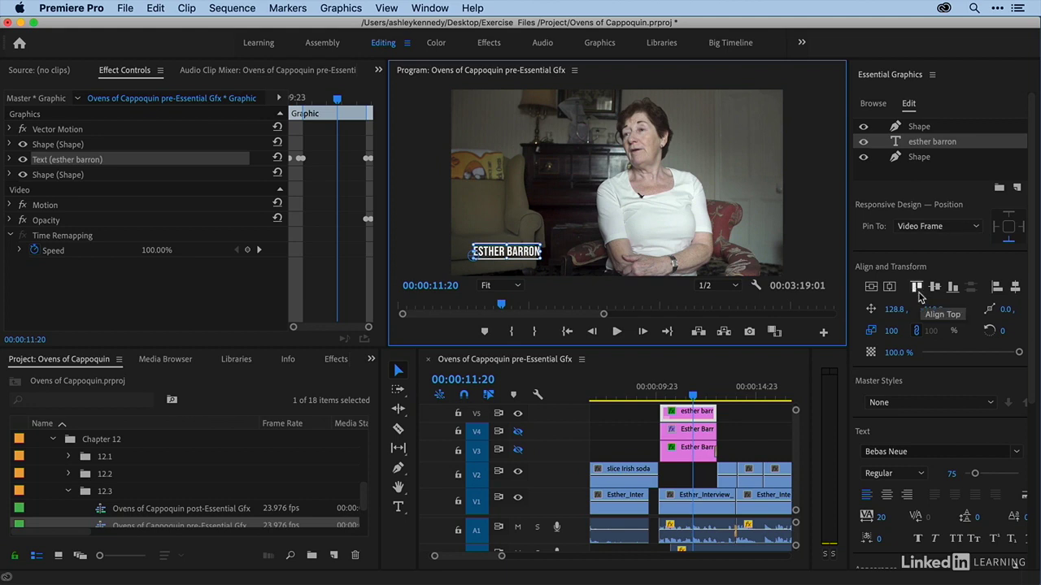
Step: Duplicate the name layer below it, retype it as the owner-and-bakery title, and set its font size to 43
{"action": "left_click", "coordinate": [921, 146]}
{"action": "right_click", "coordinate": [924, 144]}
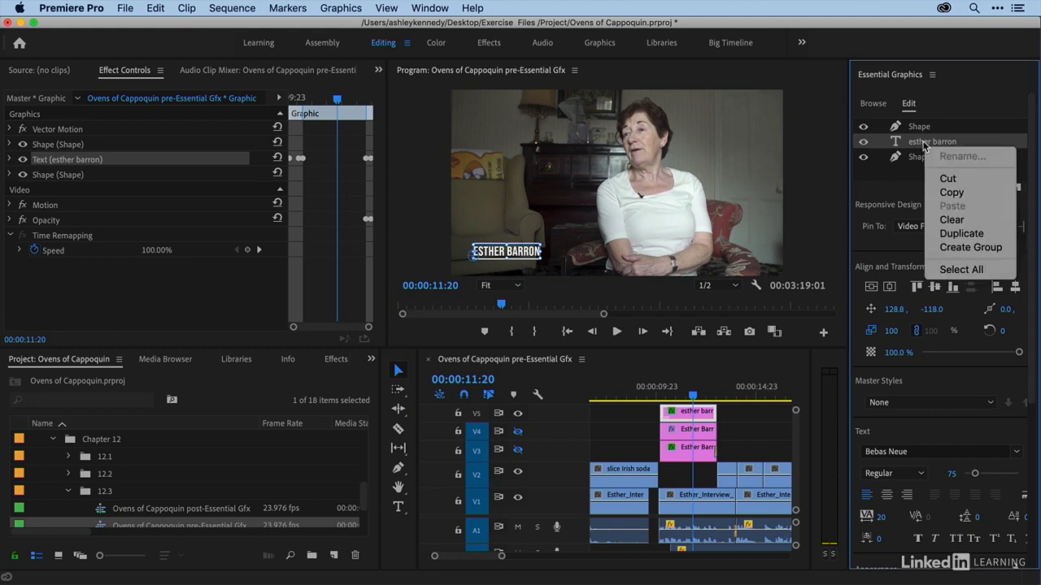
{"action": "left_click", "coordinate": [943, 234]}
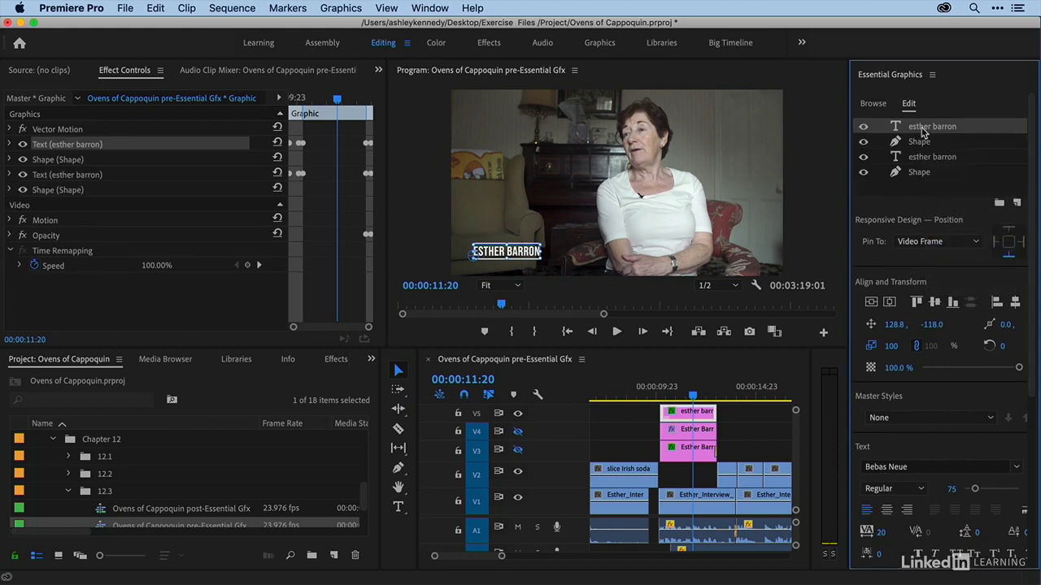
{"action": "left_click_drag", "start_coordinate": [924, 132], "coordinate": [924, 180]}
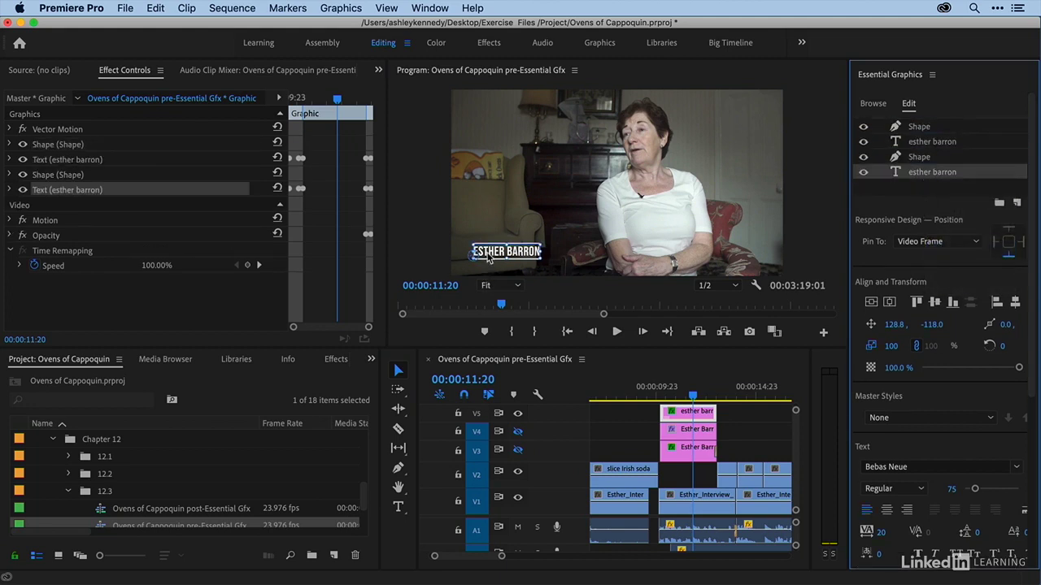
{"action": "left_click_drag", "start_coordinate": [488, 257], "coordinate": [487, 265]}
{"action": "type", "text": "owner, barron"}
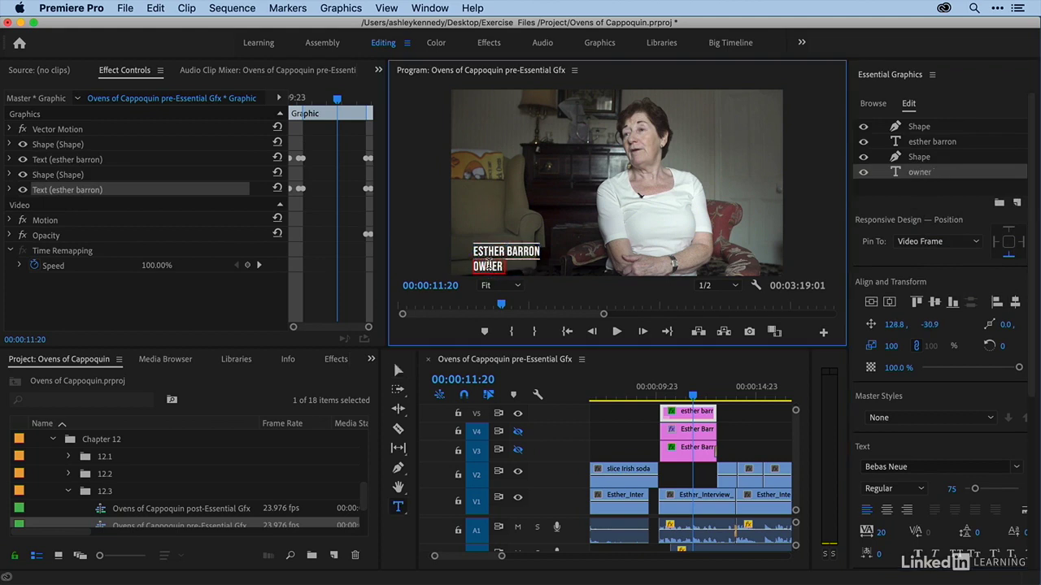
{"action": "type", "text": "'s bakery"}
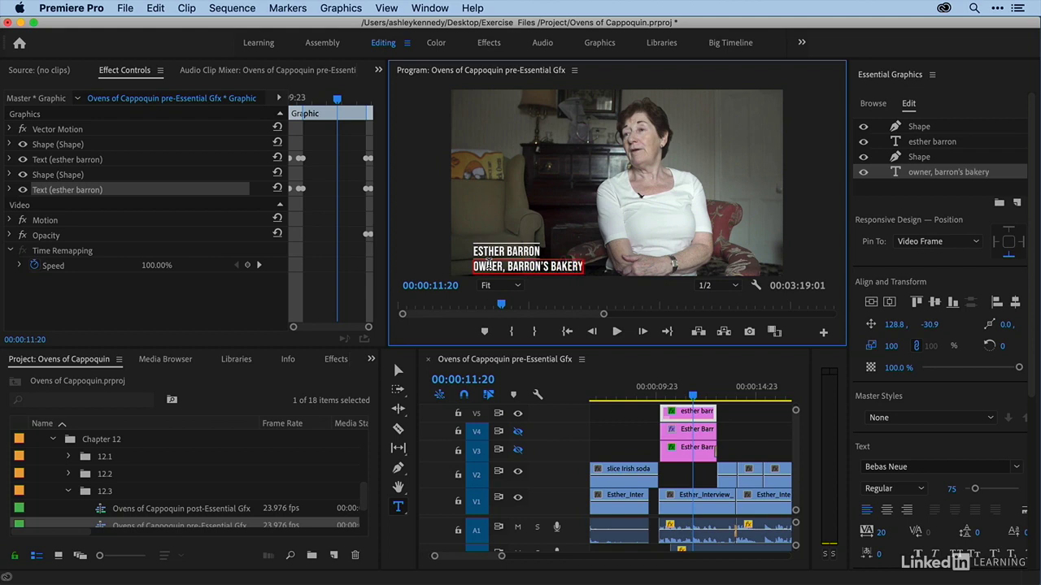
{"action": "left_click", "coordinate": [398, 371]}
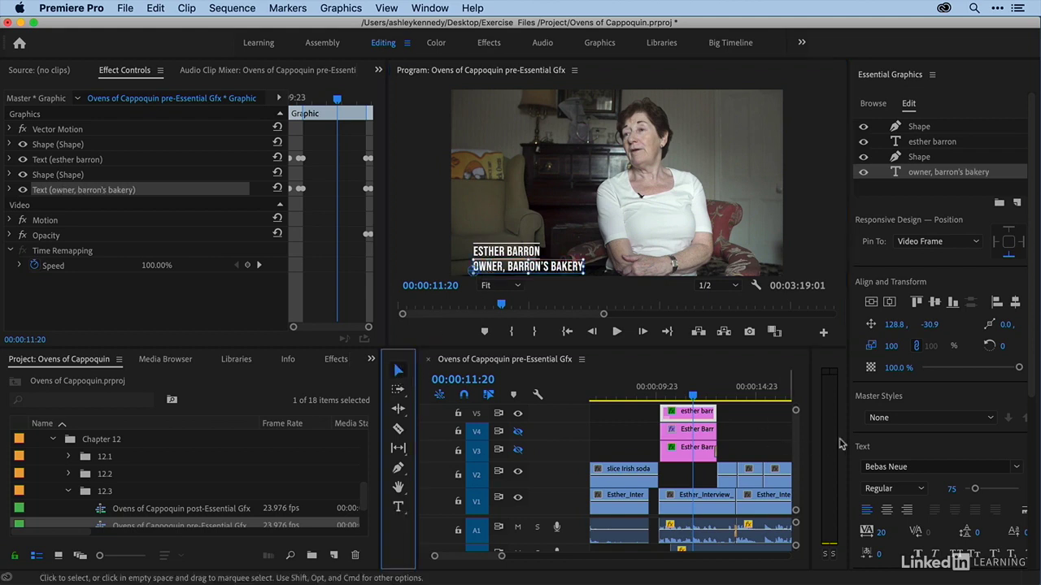
{"action": "left_click_drag", "start_coordinate": [975, 491], "coordinate": [968, 492]}
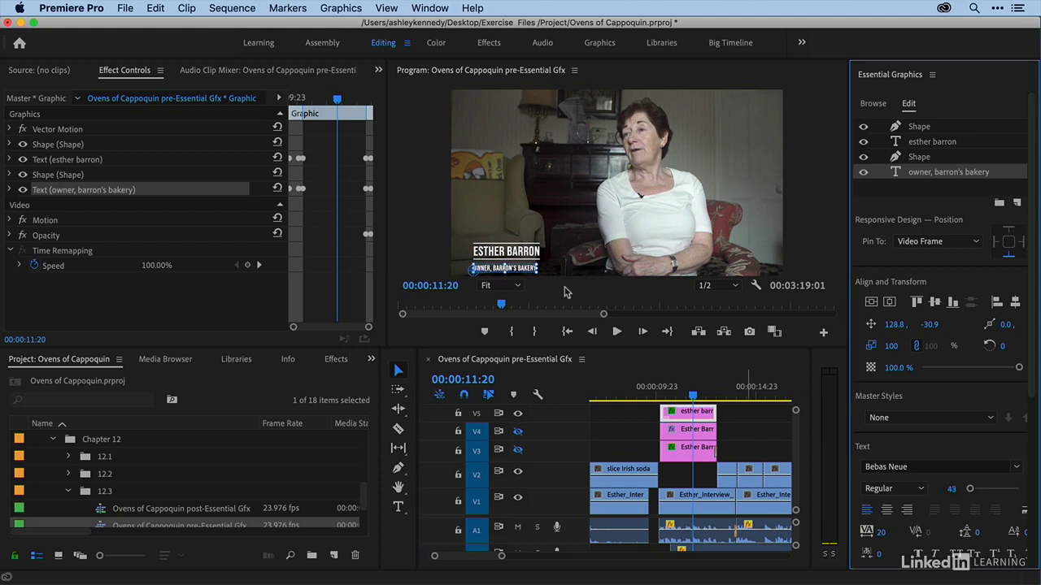
Step: In the maximized Program Monitor, nudge the job-title line up, scale it under the name, and scrub to preview
{"action": "left_click", "coordinate": [435, 236]}
{"action": "key", "text": "grave"}
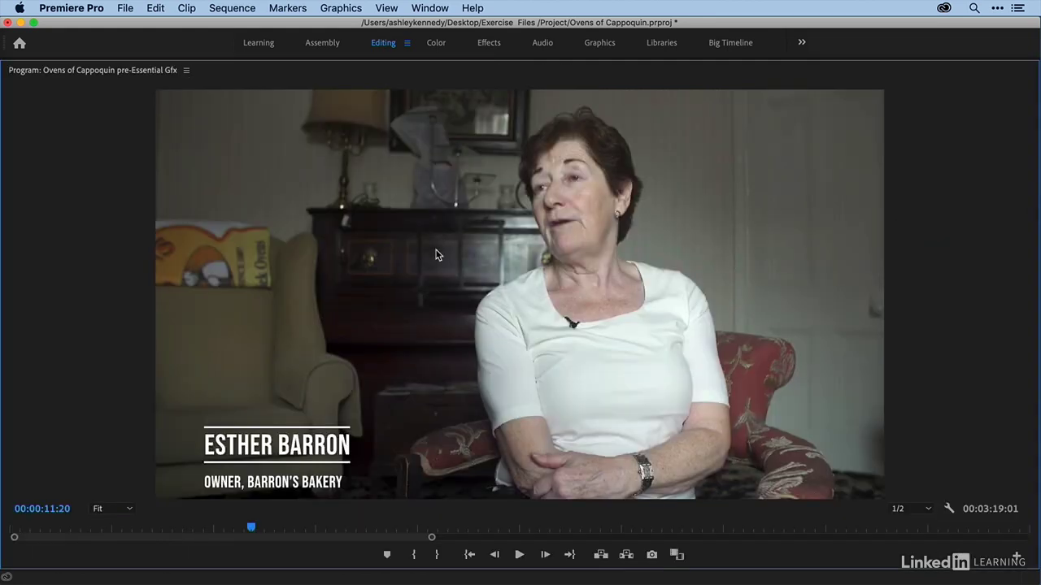
{"action": "left_click", "coordinate": [272, 483]}
{"action": "left_click_drag", "start_coordinate": [273, 488], "coordinate": [273, 485]}
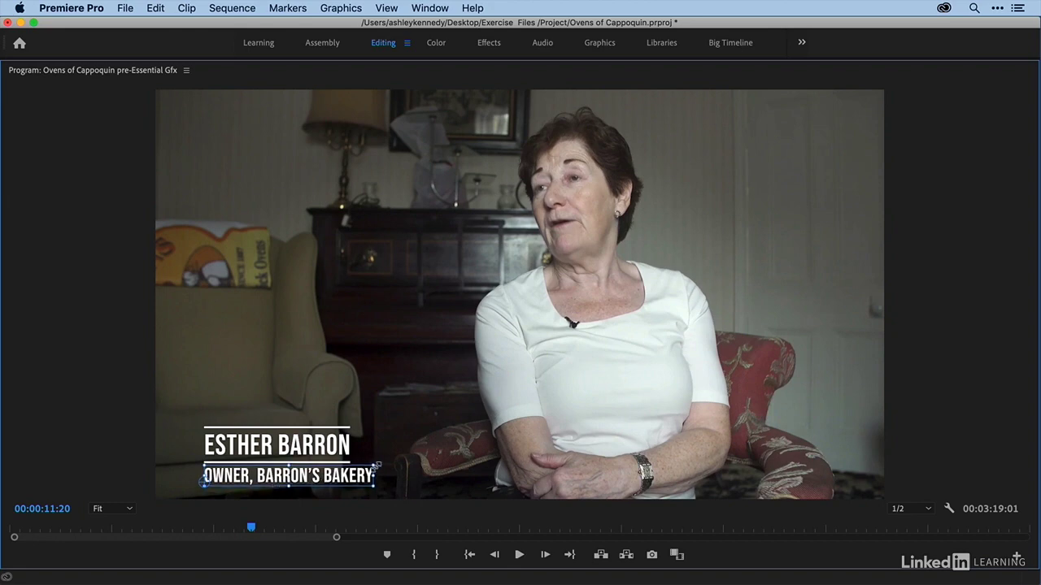
{"action": "left_click_drag", "start_coordinate": [373, 467], "coordinate": [335, 480]}
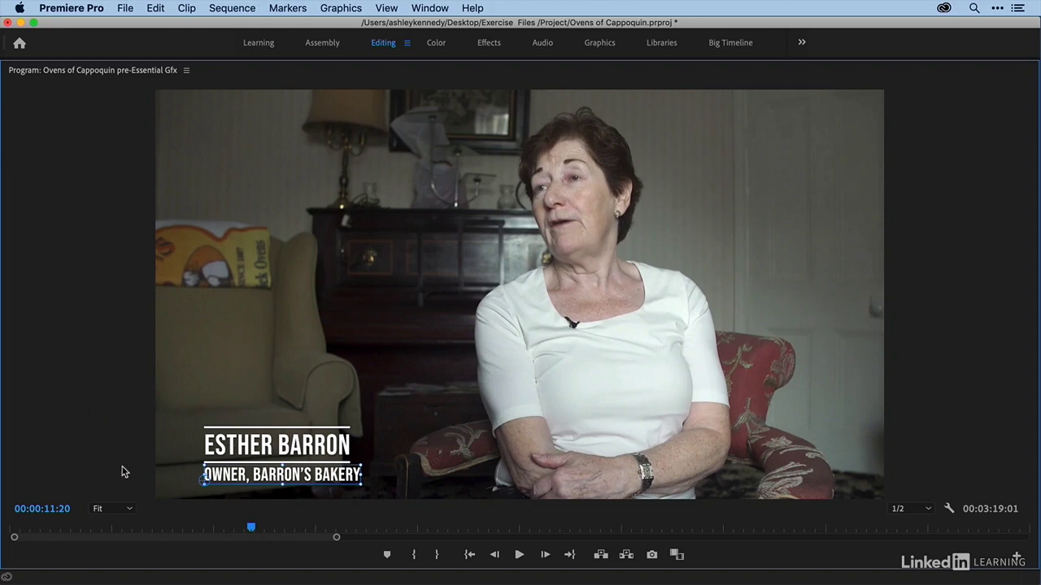
{"action": "left_click_drag", "start_coordinate": [251, 530], "coordinate": [225, 532]}
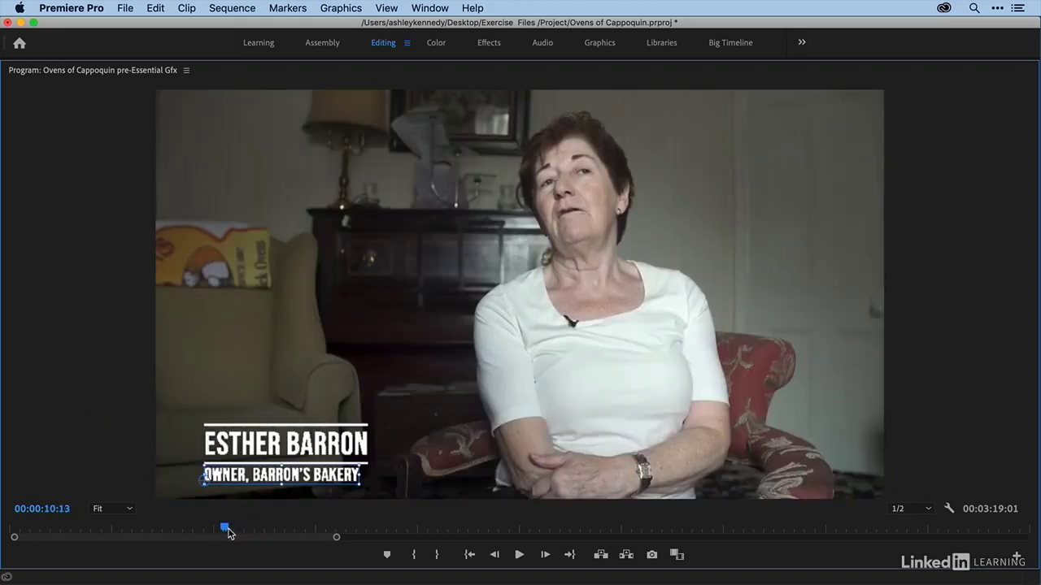
{"action": "key", "text": "grave"}
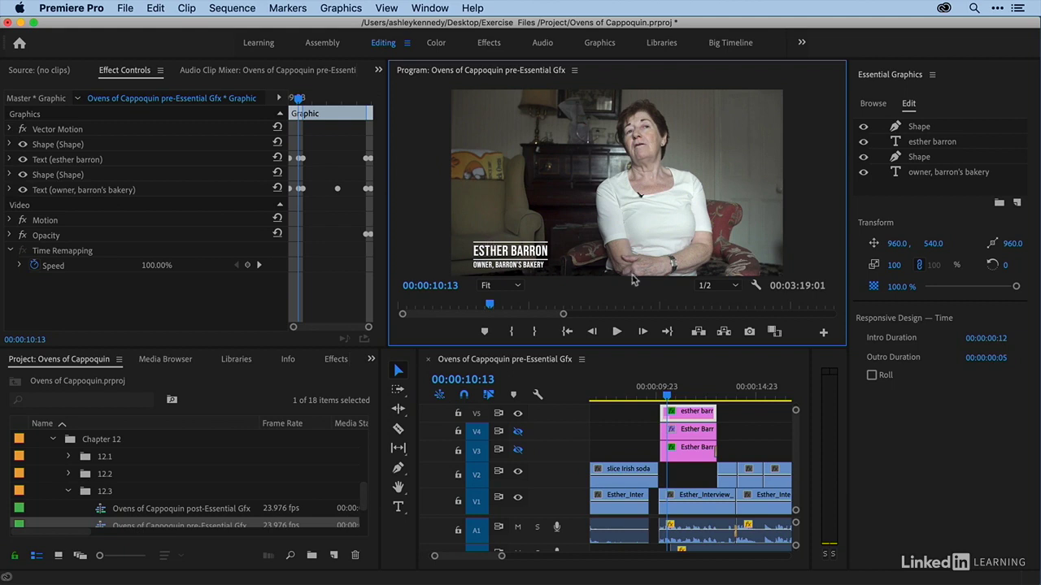
Step: Export the V5 graphic as Motion Graphics Template 'Lower third - name title grow' to the Local Templates Folder
{"action": "left_click", "coordinate": [681, 414]}
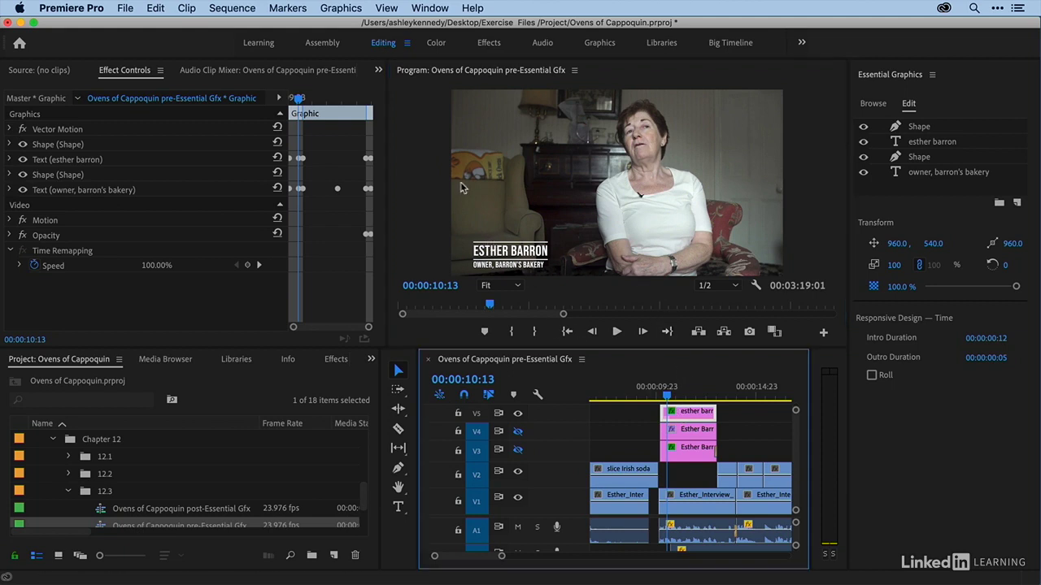
{"action": "left_click", "coordinate": [335, 8]}
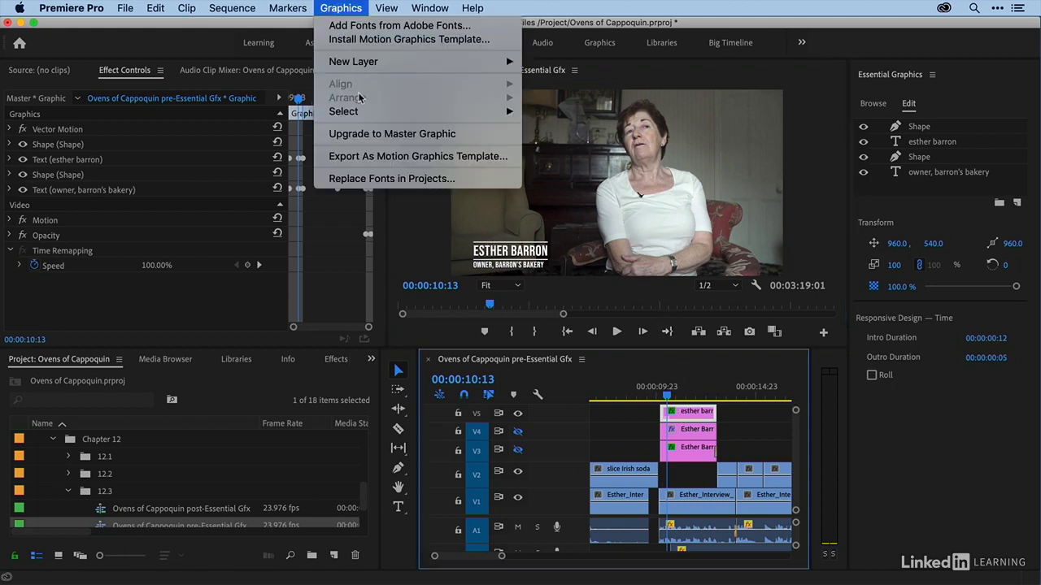
{"action": "left_click", "coordinate": [368, 156]}
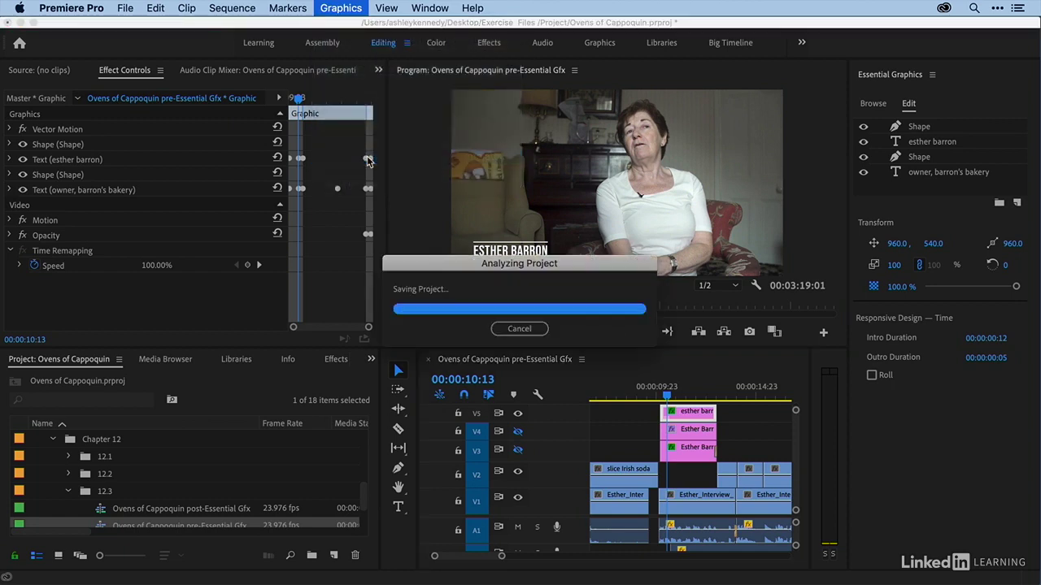
{"action": "type", "text": "Lower third - name title grow"}
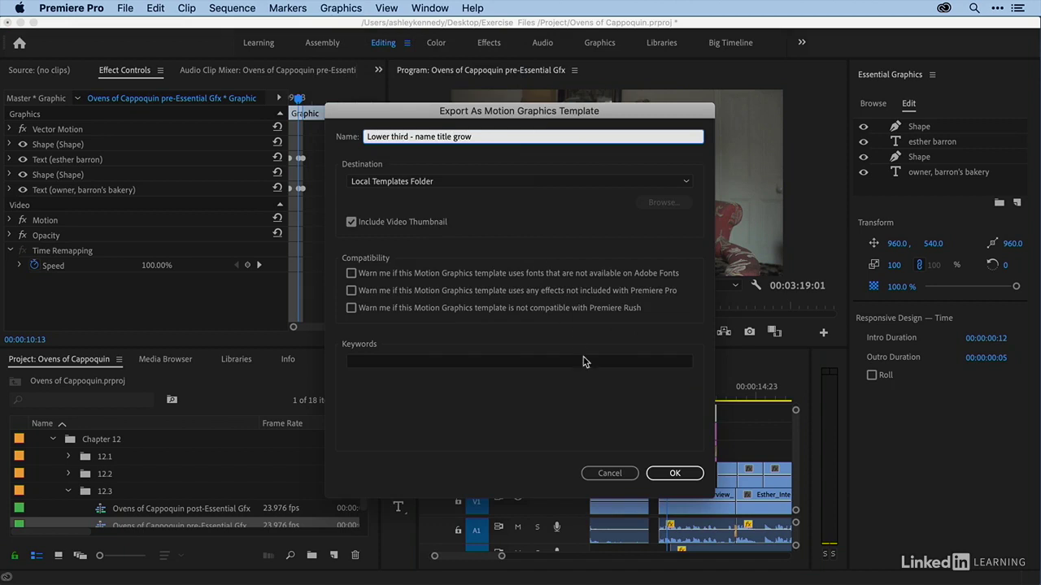
{"action": "left_click", "coordinate": [675, 473]}
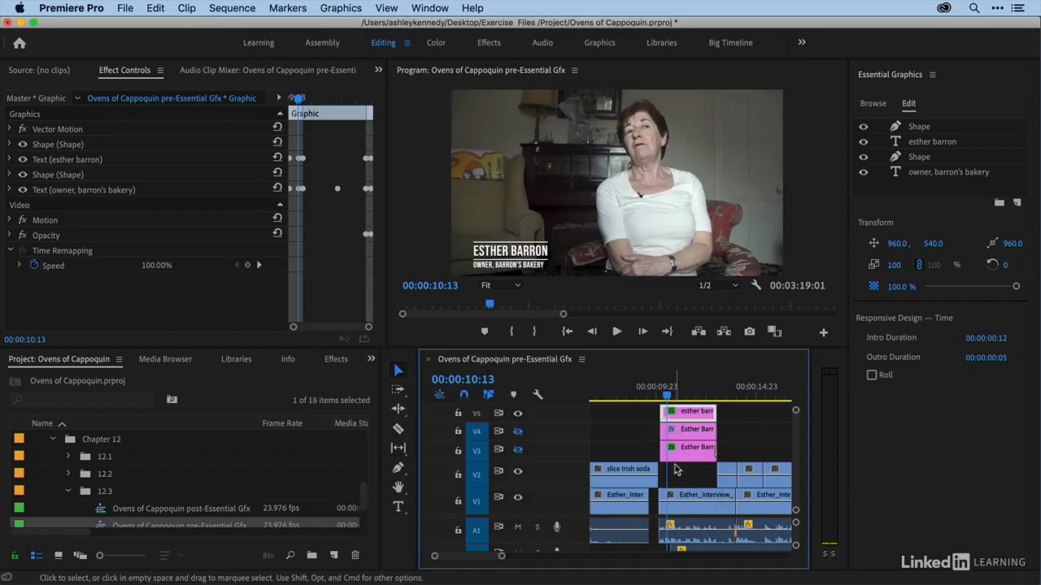
Step: With the playhead on the bakery exterior, browse templates and replace the old search with 'lower thi'
{"action": "left_click", "coordinate": [723, 389]}
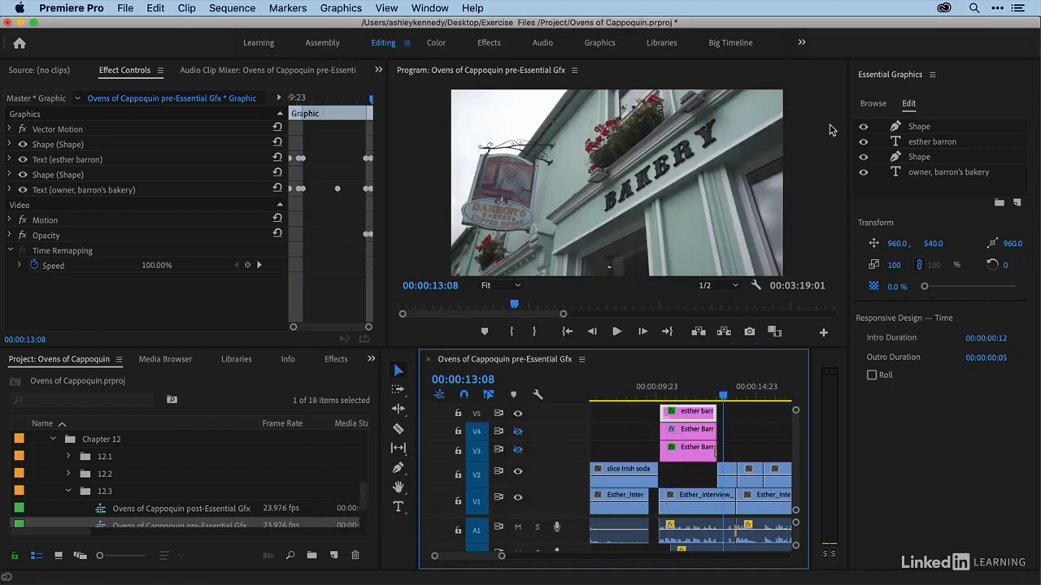
{"action": "left_click", "coordinate": [873, 106]}
{"action": "left_click", "coordinate": [927, 161]}
{"action": "key", "text": "BackSpace"}
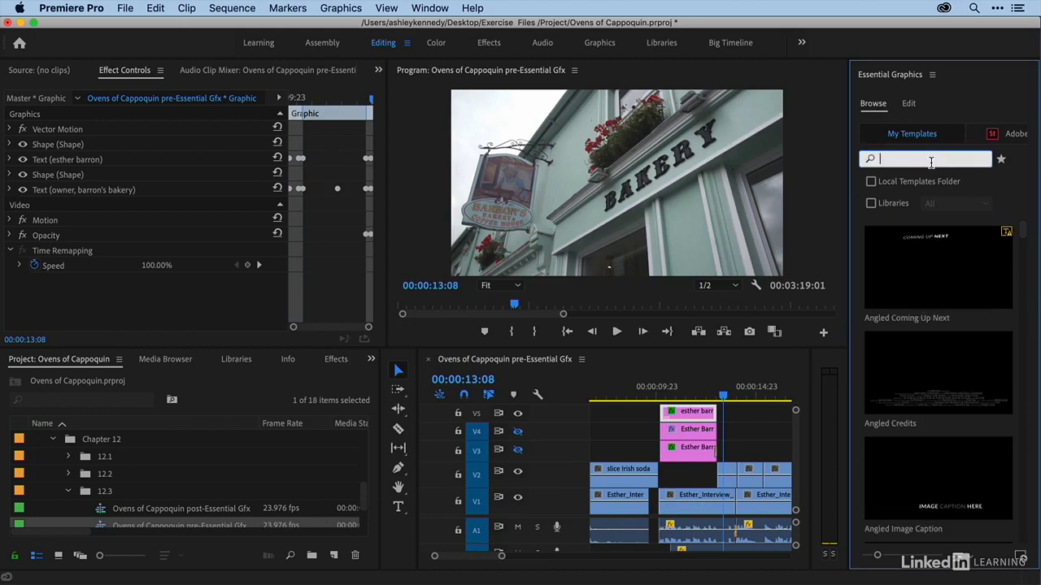
{"action": "type", "text": "lower third"}
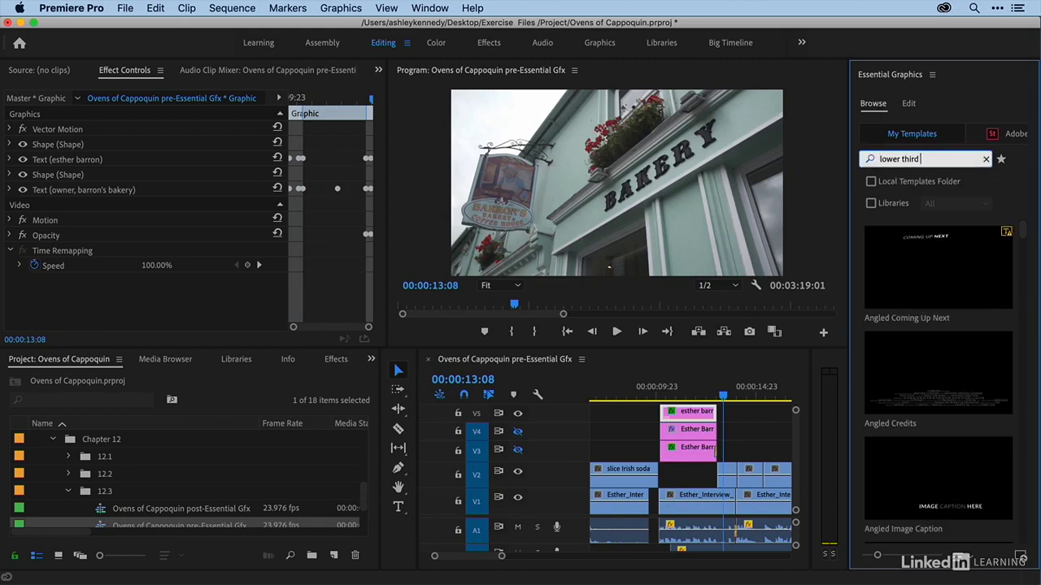